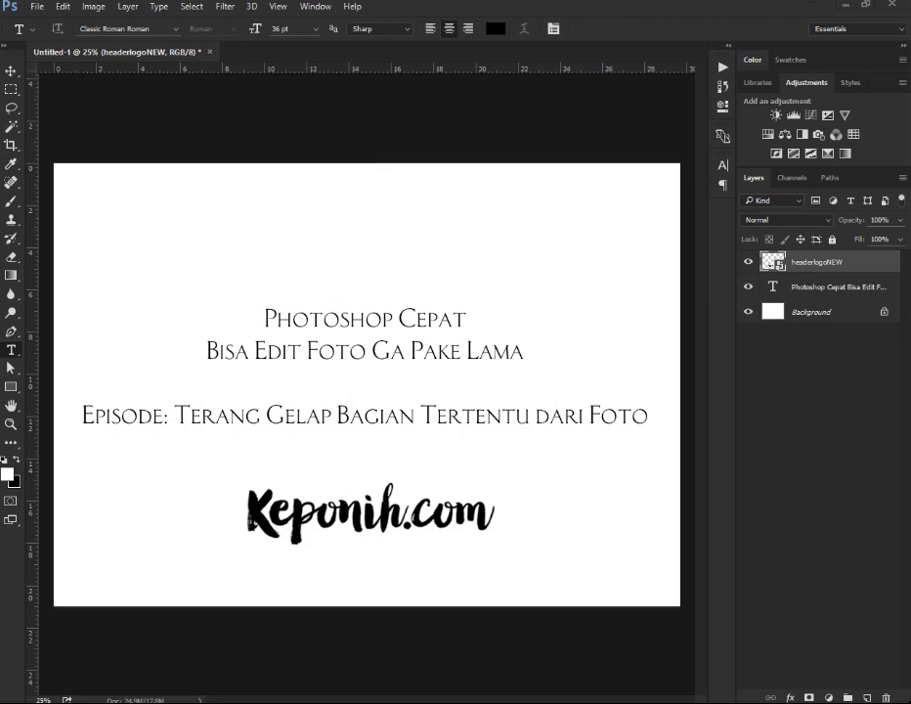
Step: Open the portrait photo IMG_2633.JPG and activate the Move tool
drag(443, 147, 409, 56)
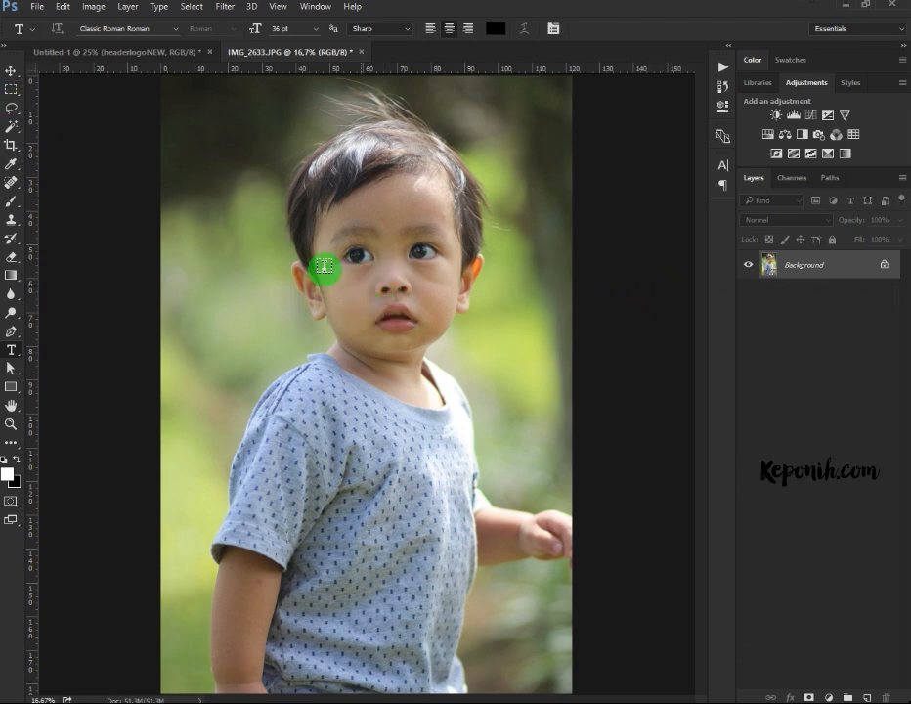
click(11, 71)
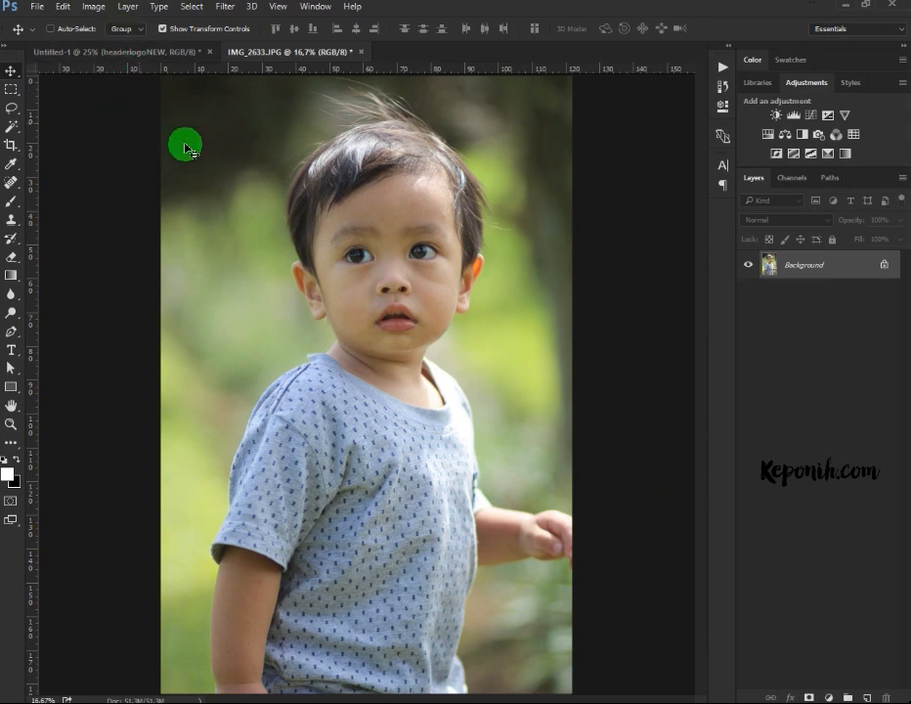
Step: Try a Brightness/Contrast adjustment of 35 brightness and 35 contrast on the whole photo and cancel it
click(93, 8)
mouse_move(111, 44)
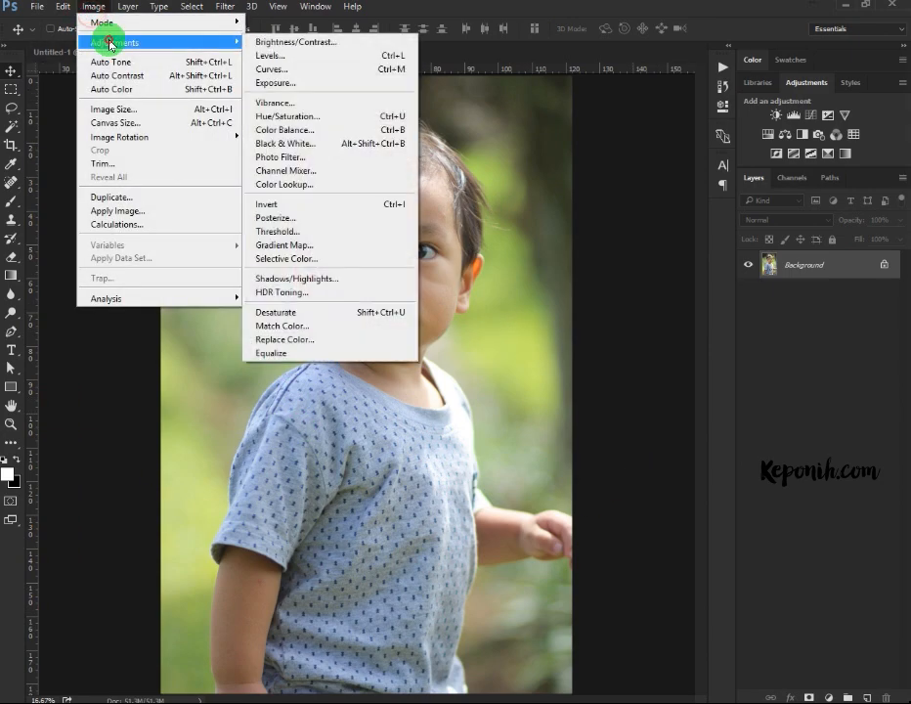
click(310, 52)
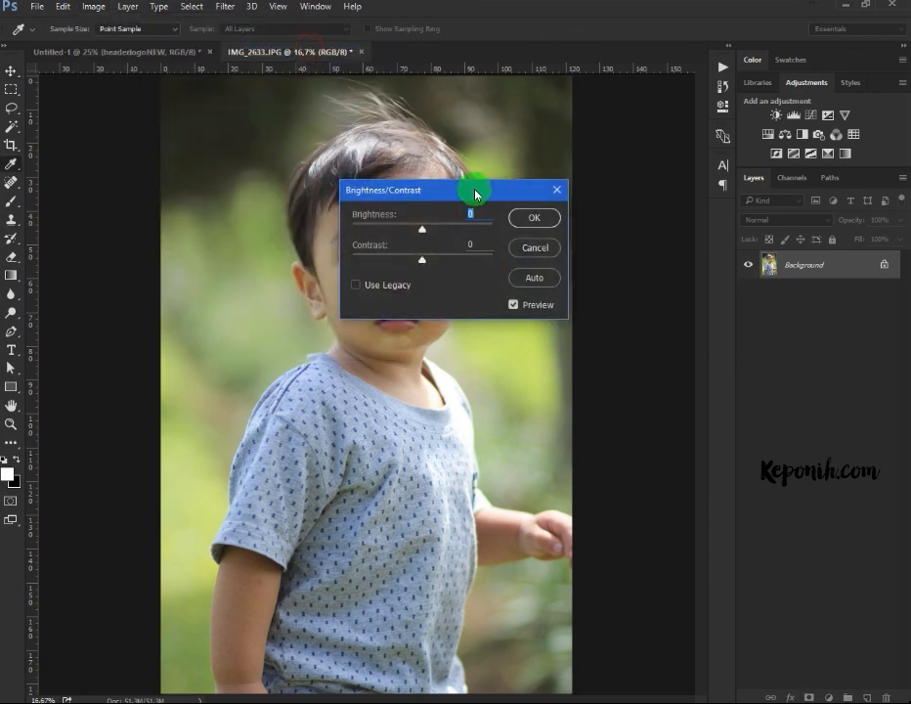
drag(474, 188, 650, 165)
mouse_move(642, 212)
mouse_down()
mouse_move(595, 208)
mouse_move(641, 205)
mouse_up()
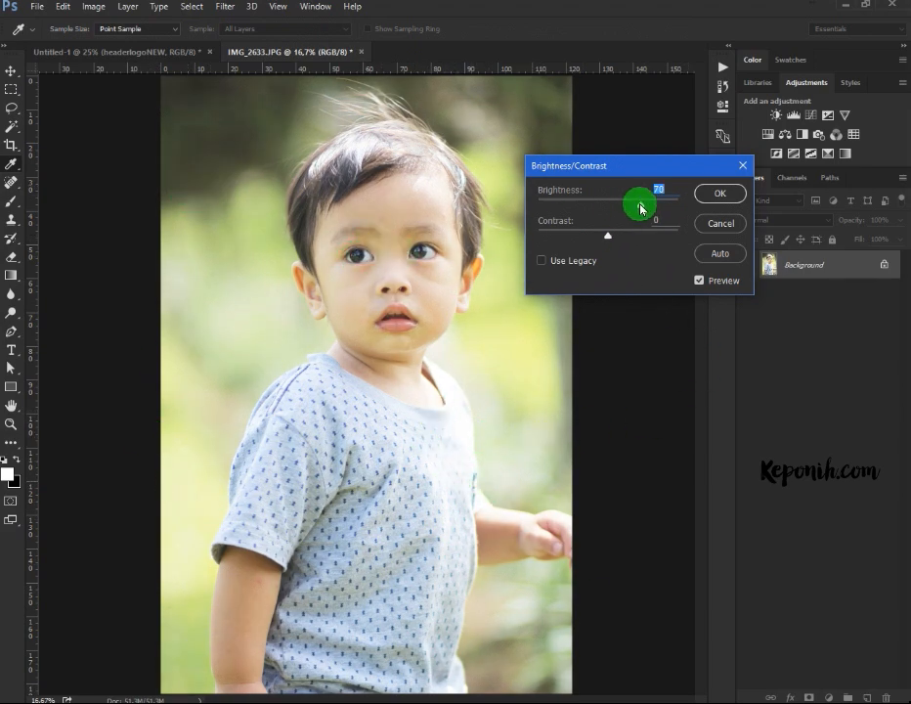
drag(641, 203, 595, 205)
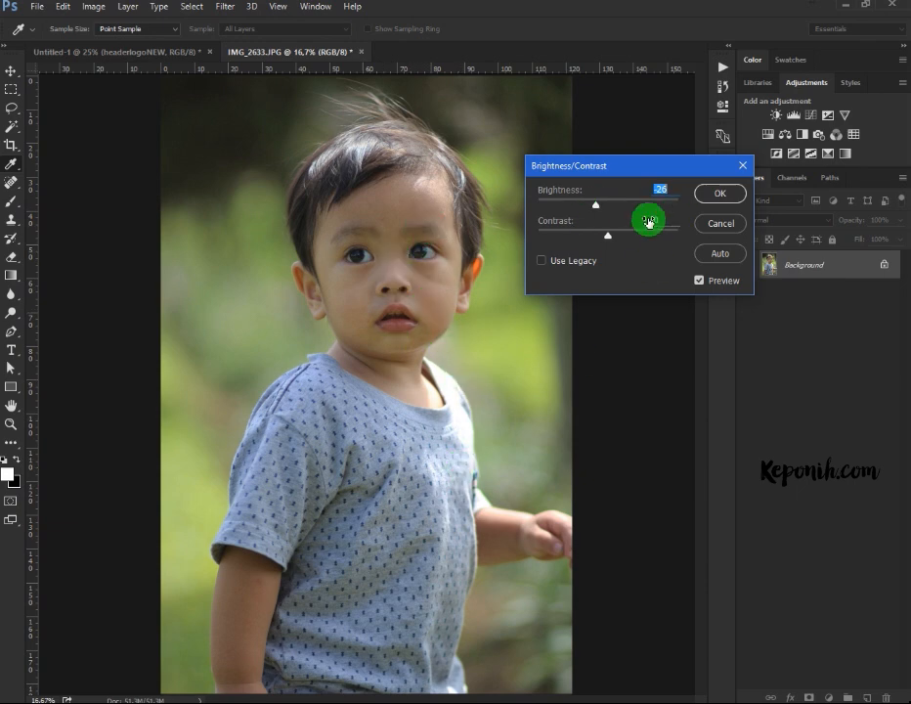
mouse_move(595, 204)
mouse_down()
mouse_move(610, 236)
mouse_move(642, 237)
mouse_move(600, 204)
mouse_move(613, 213)
mouse_move(612, 203)
mouse_up()
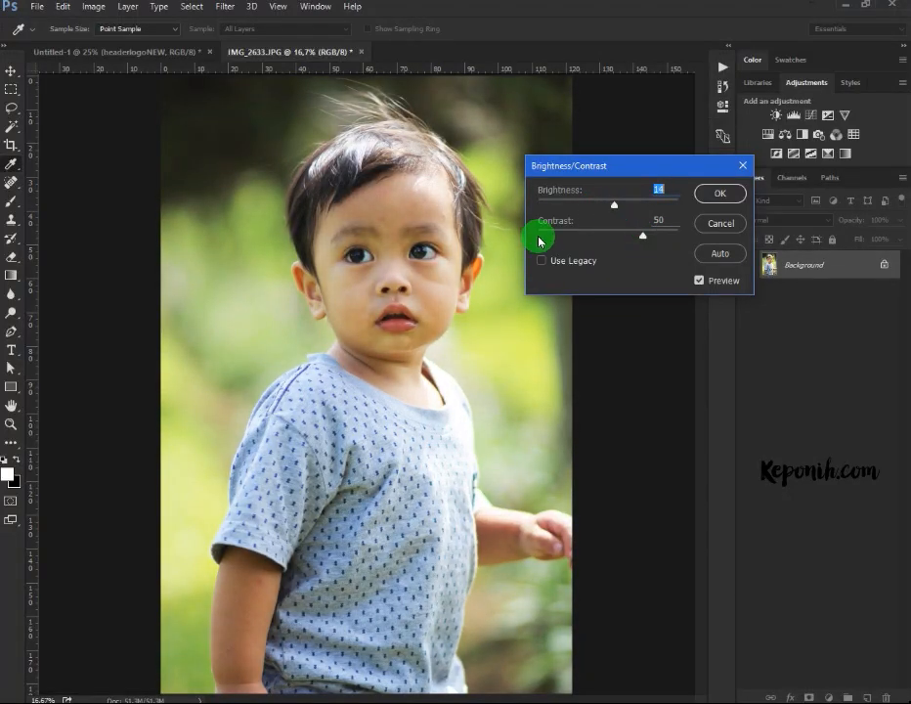
drag(642, 238, 625, 206)
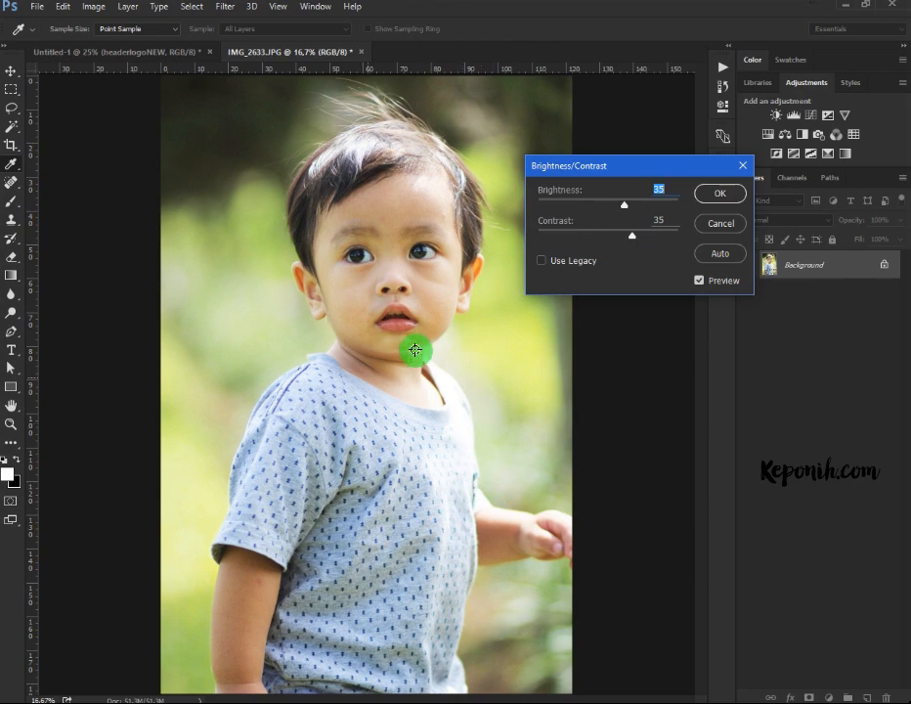
click(720, 226)
key(v)
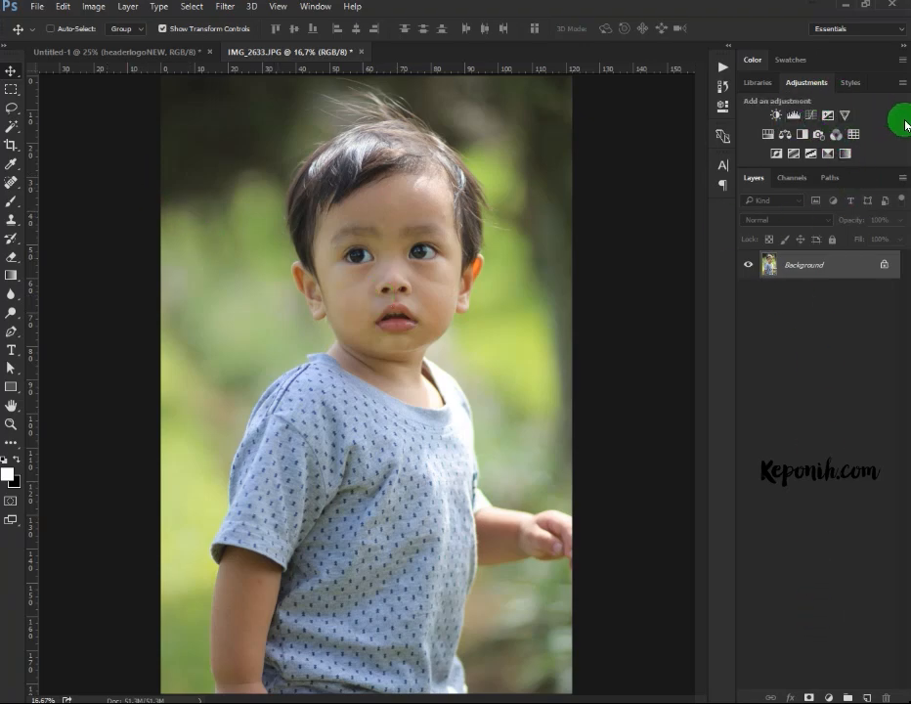
Step: Select a small rectangular area around the eye nearest the photo's left edge with the Rectangular Marquee tool
click(11, 92)
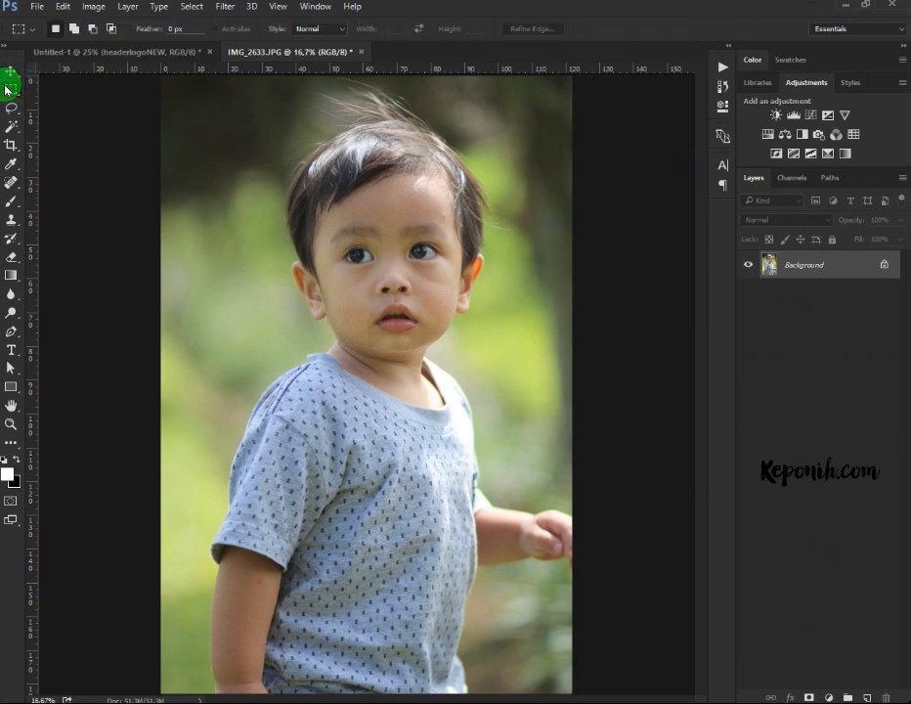
drag(11, 98, 113, 94)
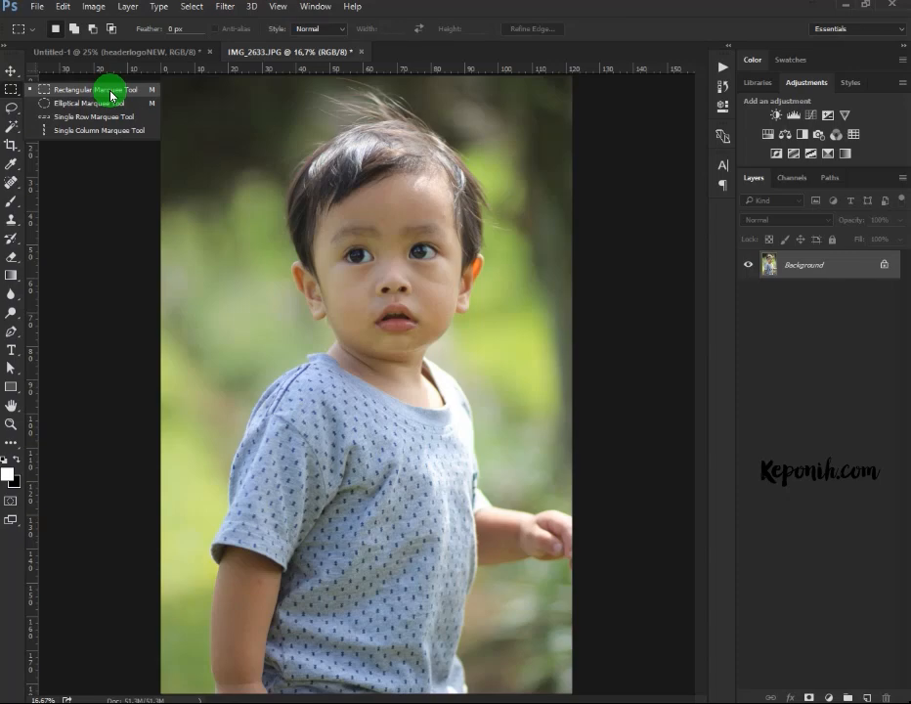
click(262, 137)
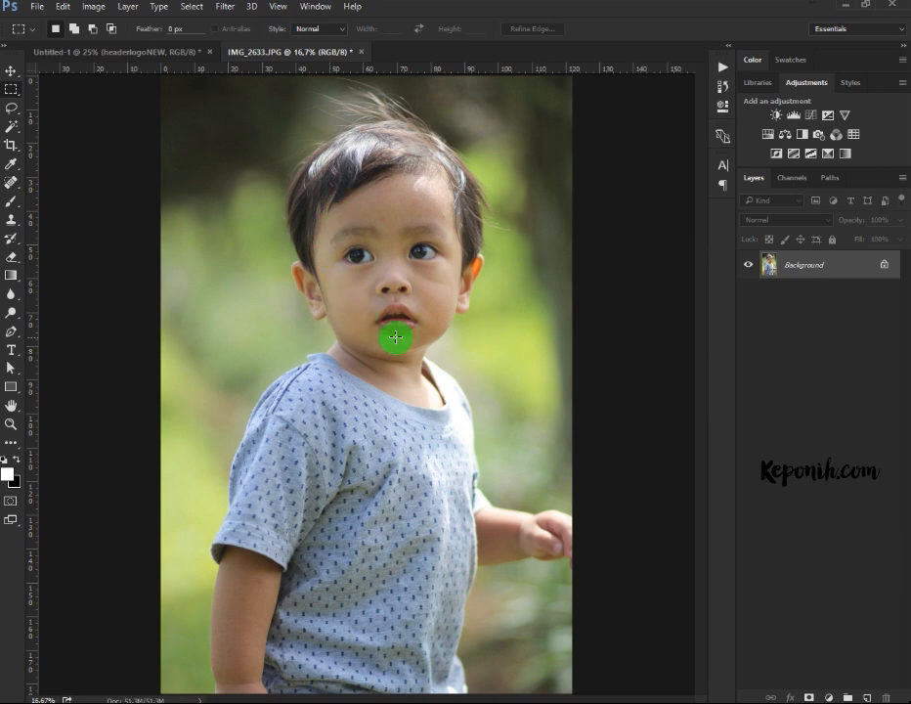
drag(337, 242, 386, 291)
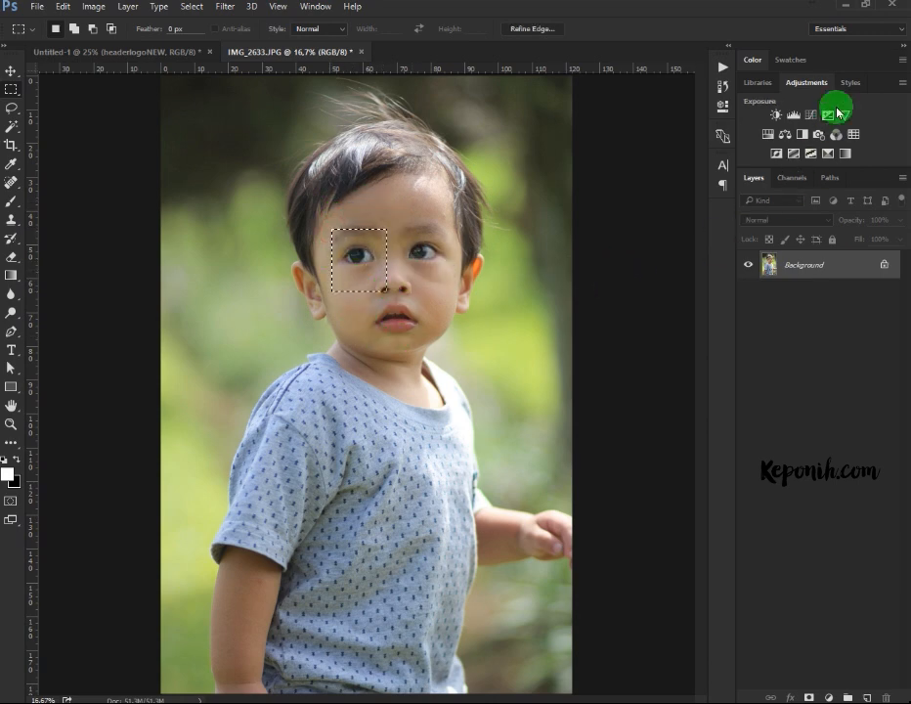
click(755, 83)
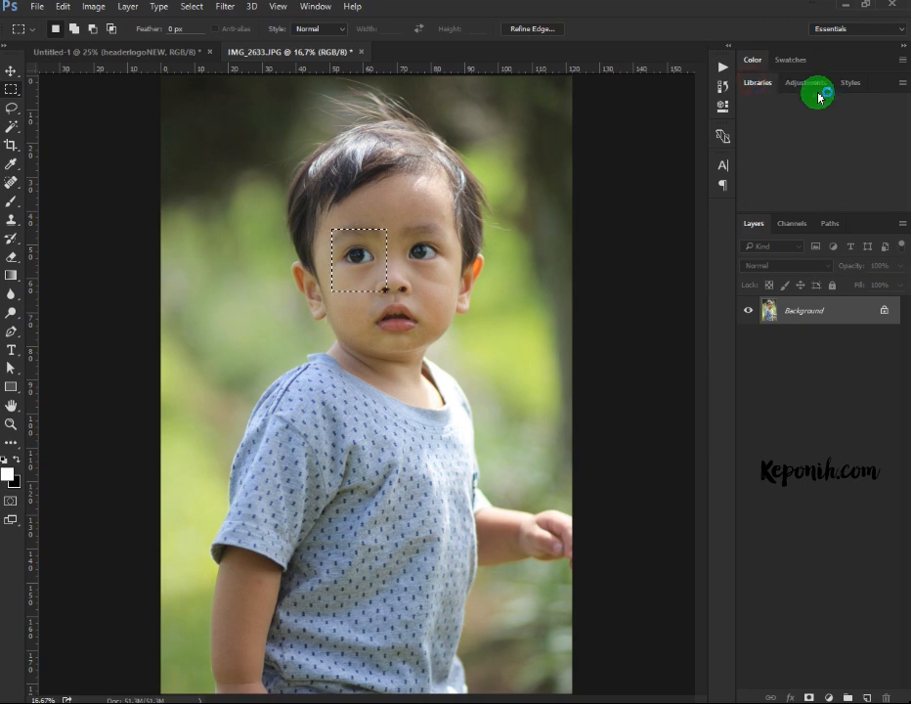
click(846, 82)
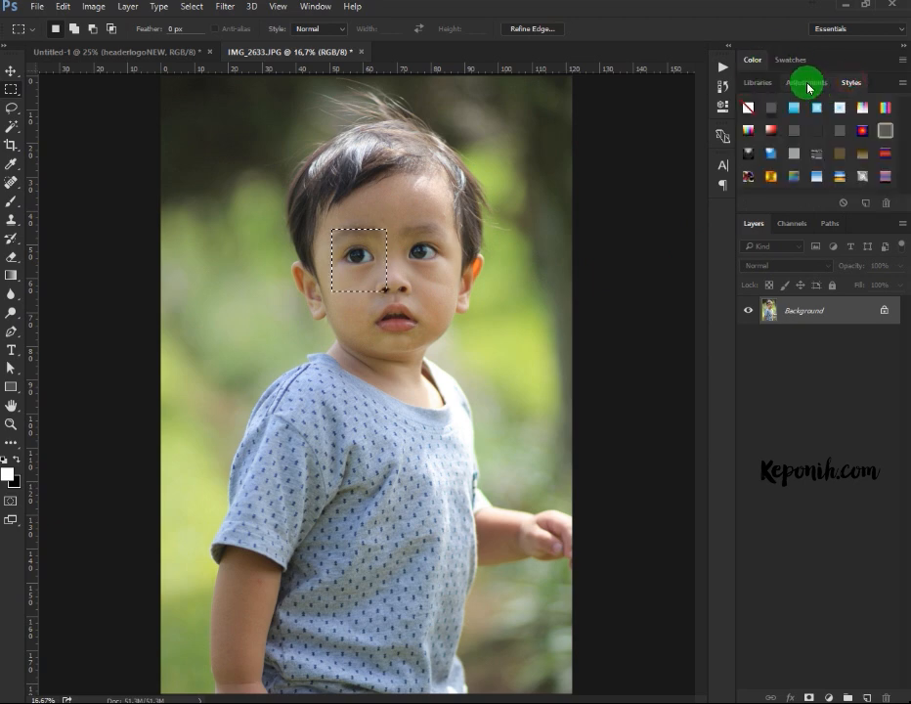
click(802, 84)
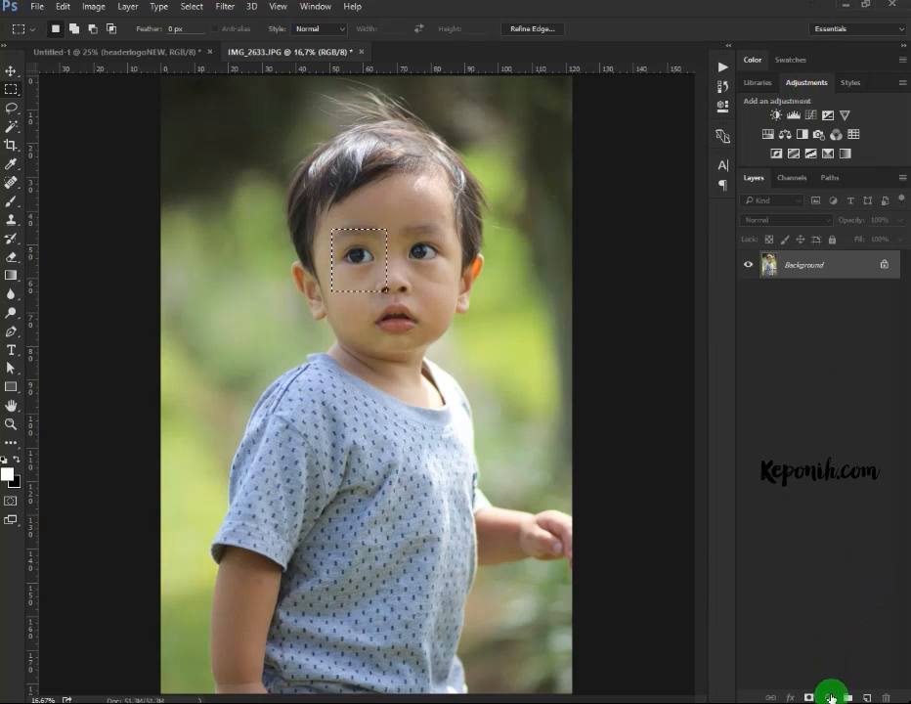
Step: Add a Curves adjustment layer masked to the eye selection and raise the curve's midtones to input 112, output 139
click(830, 698)
click(832, 698)
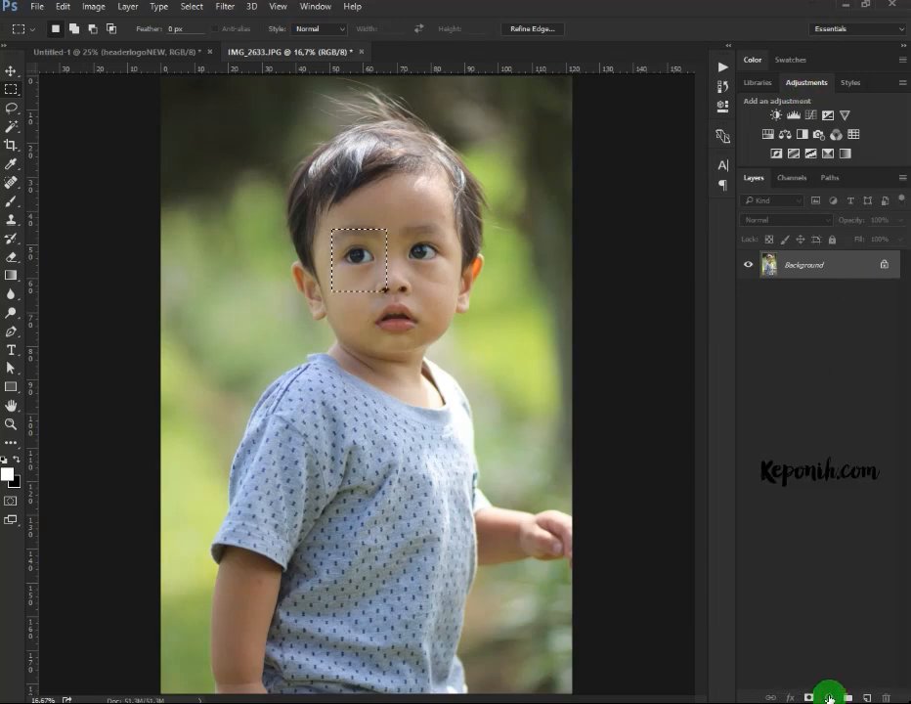
click(831, 697)
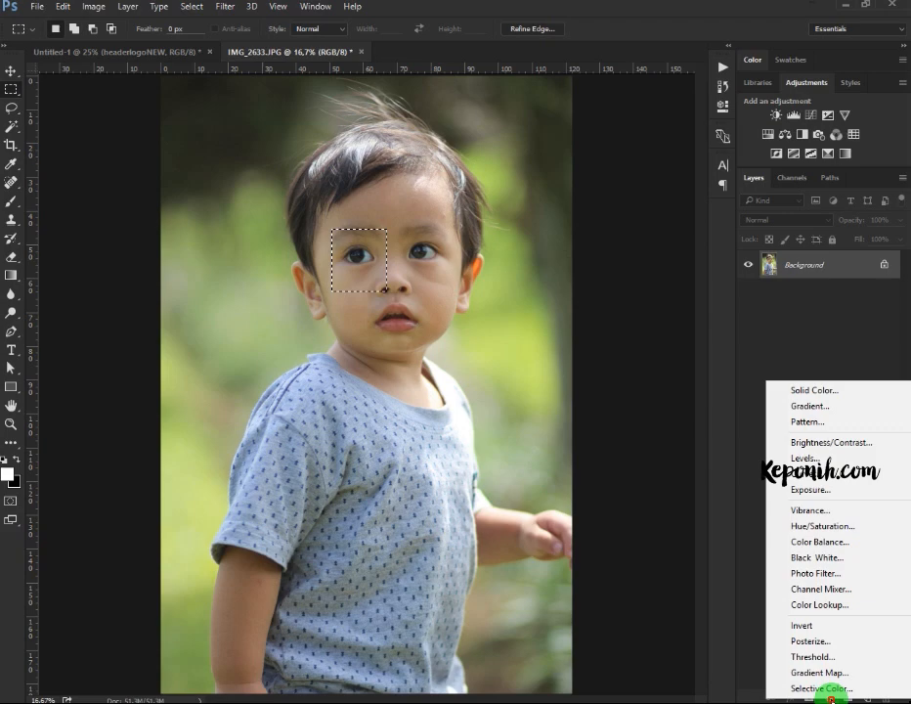
click(843, 475)
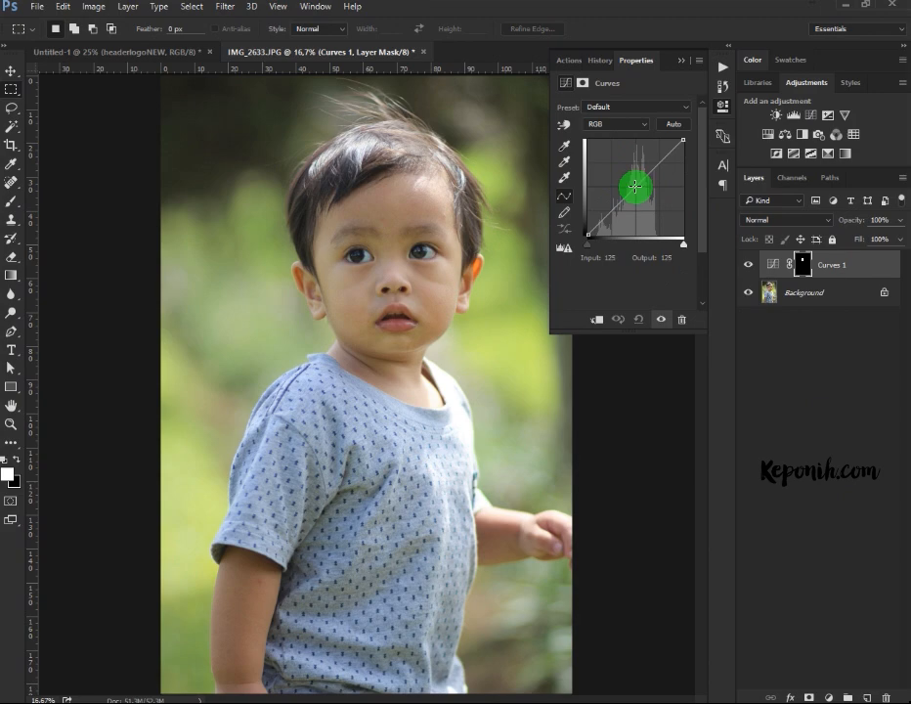
mouse_move(637, 187)
mouse_down()
mouse_move(632, 181)
mouse_move(642, 194)
mouse_move(633, 184)
mouse_up()
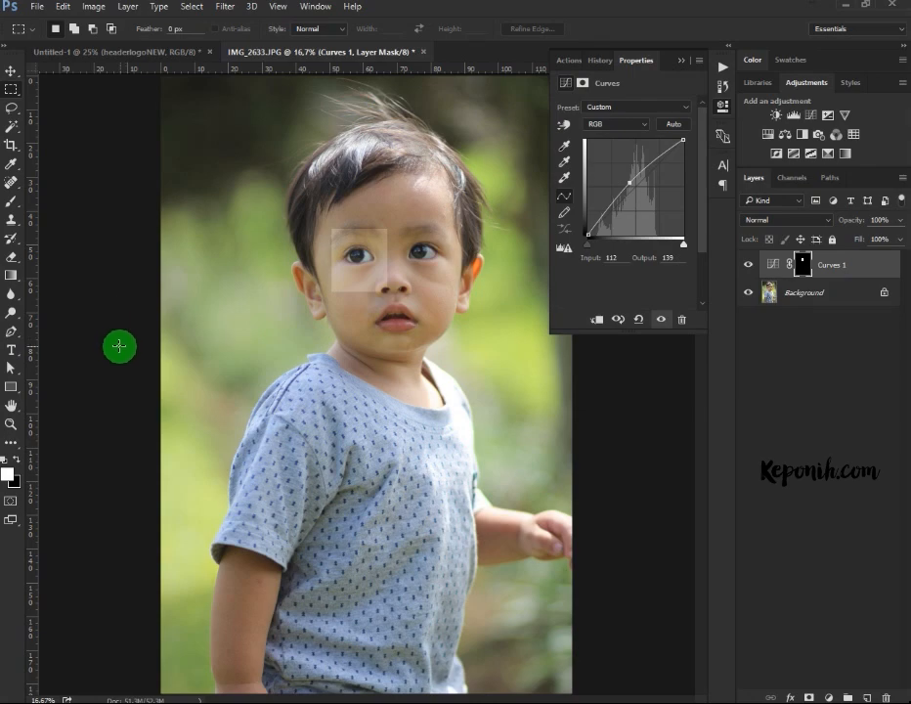
Step: Activate the Brush tool and target the layer mask of the Curves adjustment layer for painting
click(12, 206)
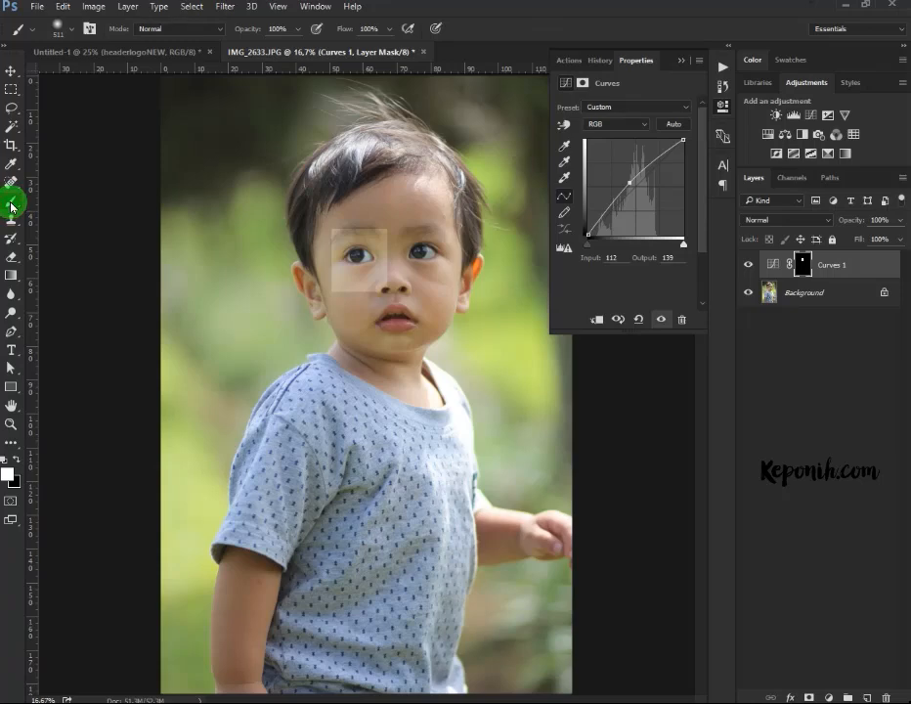
right_click(12, 206)
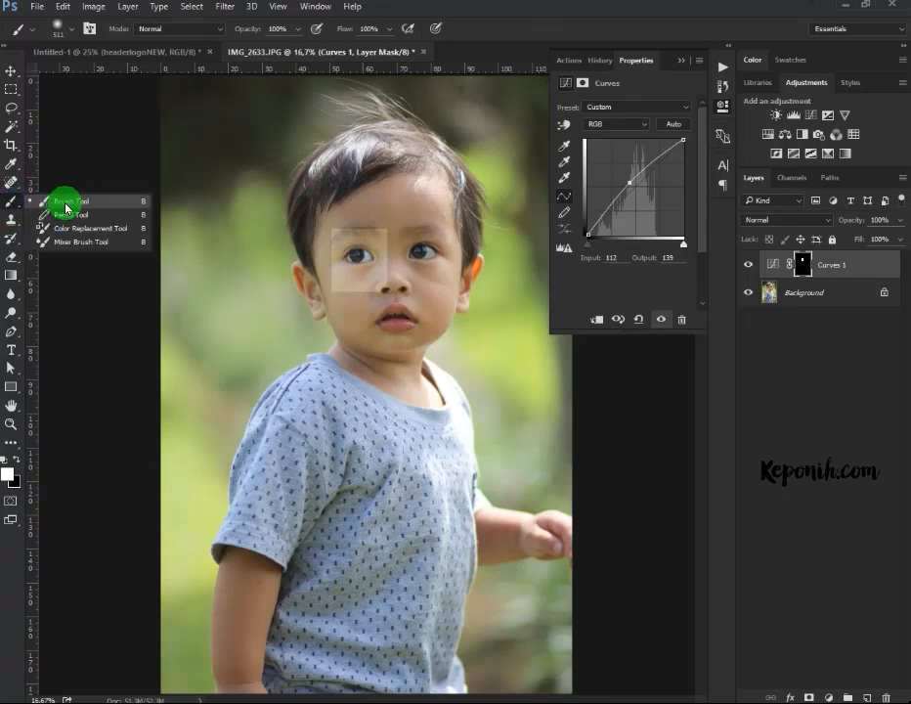
click(66, 203)
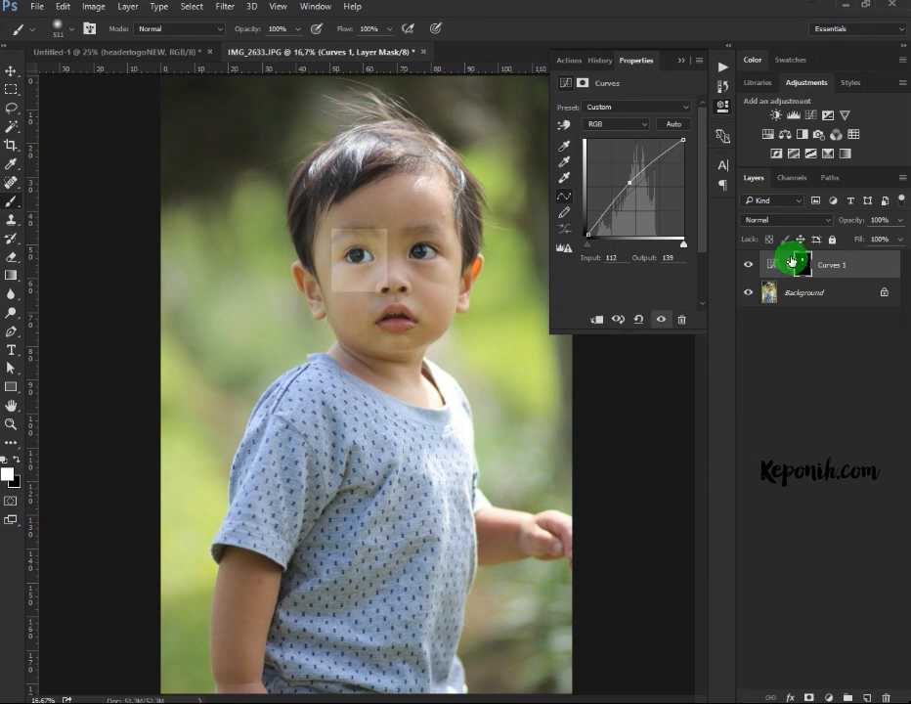
click(773, 264)
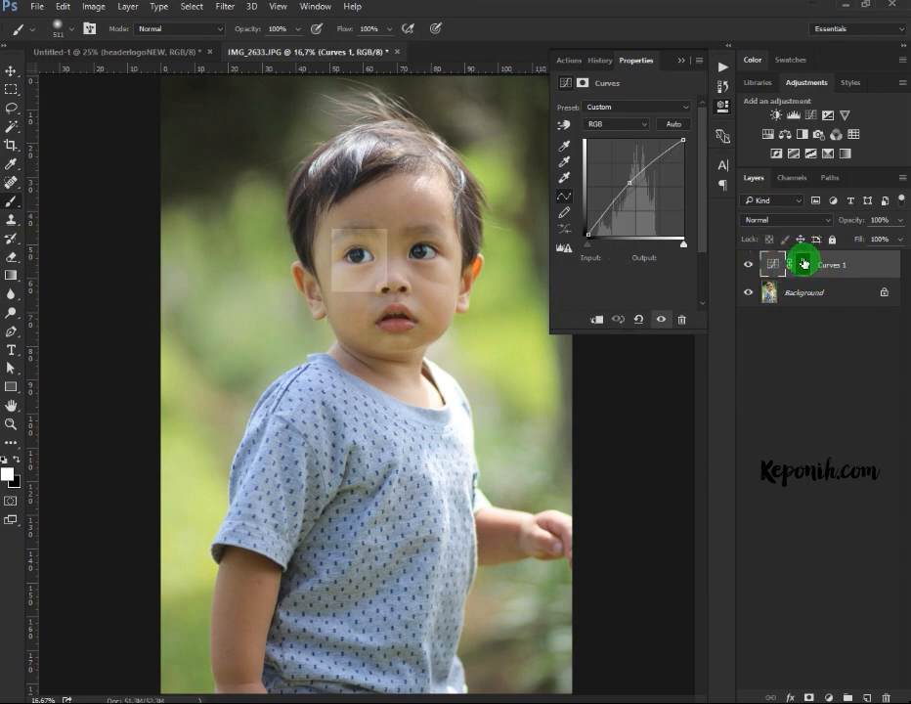
click(802, 263)
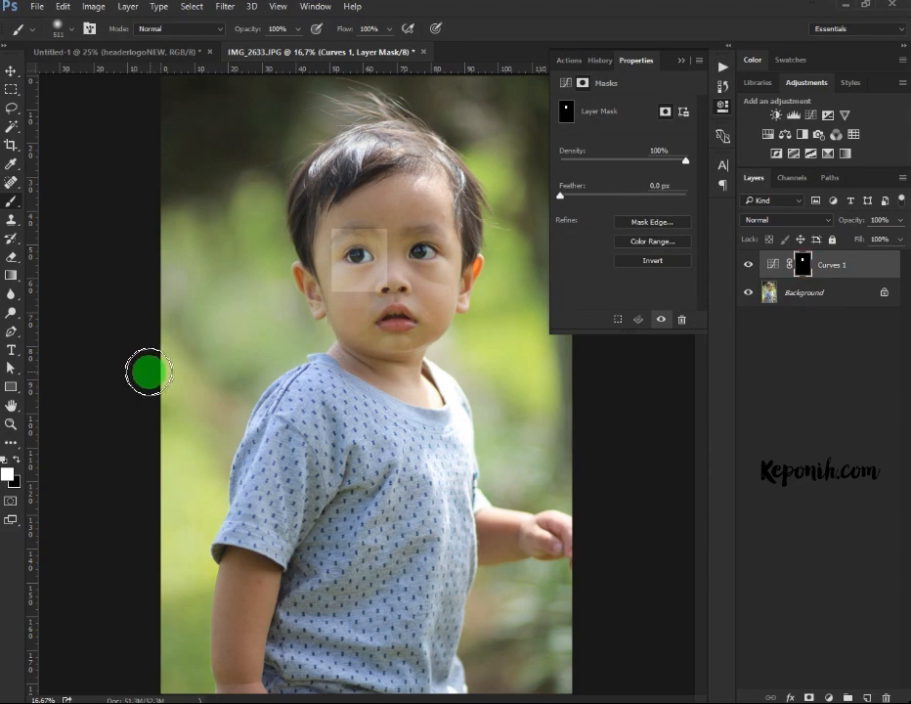
Step: Try a different foreground colour and restore white as foreground with black as background
click(7, 475)
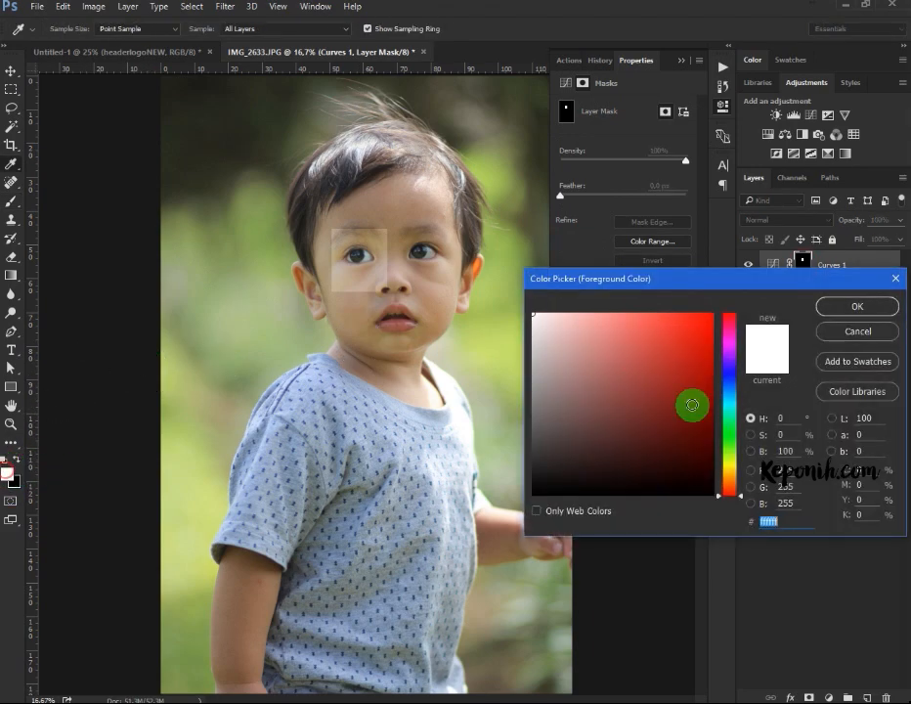
click(685, 402)
click(854, 305)
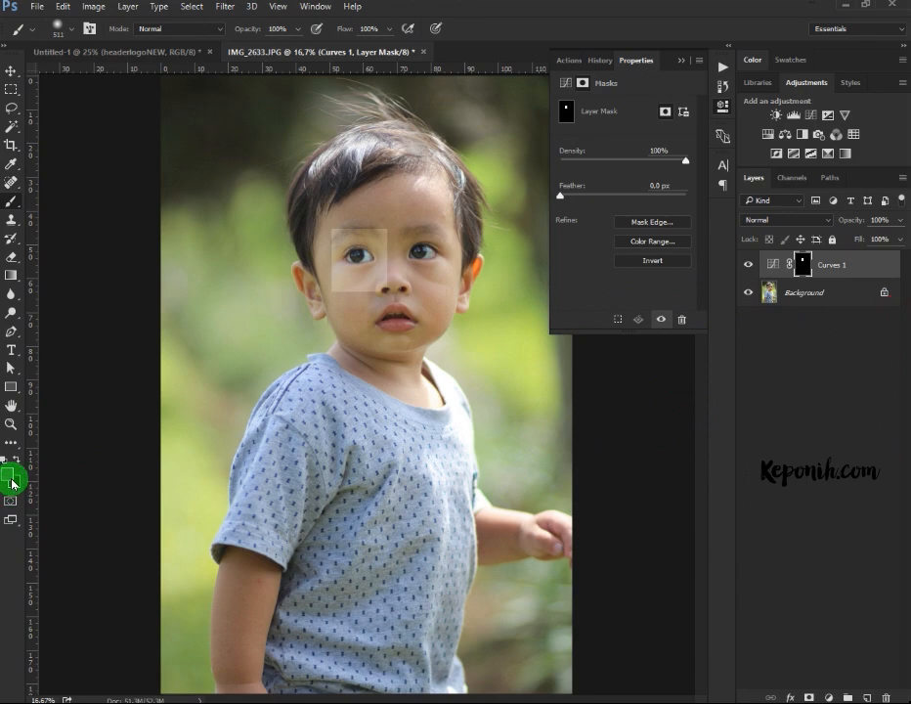
click(13, 461)
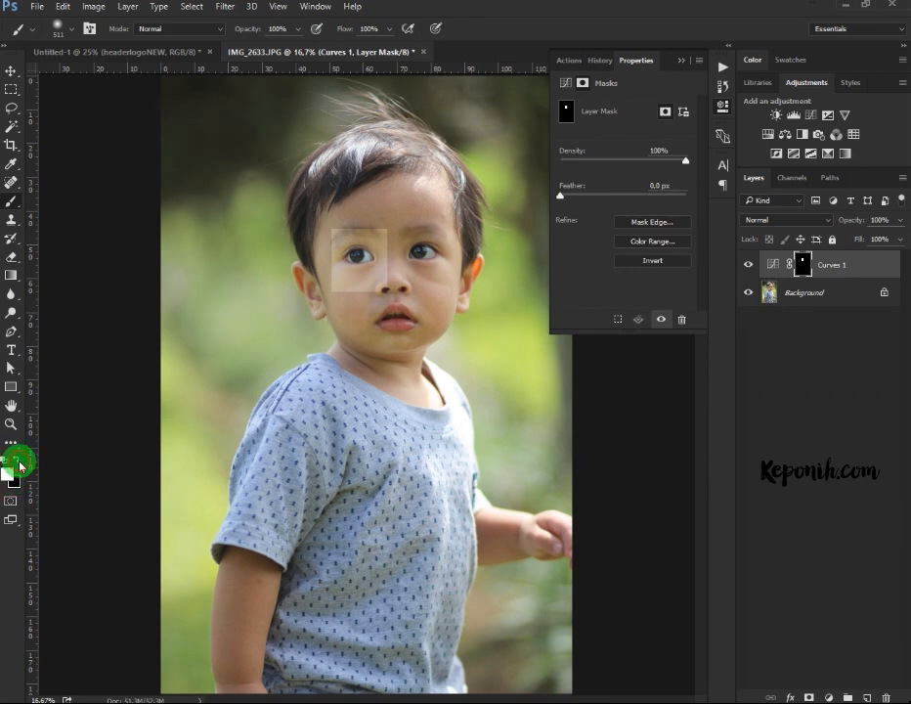
click(9, 470)
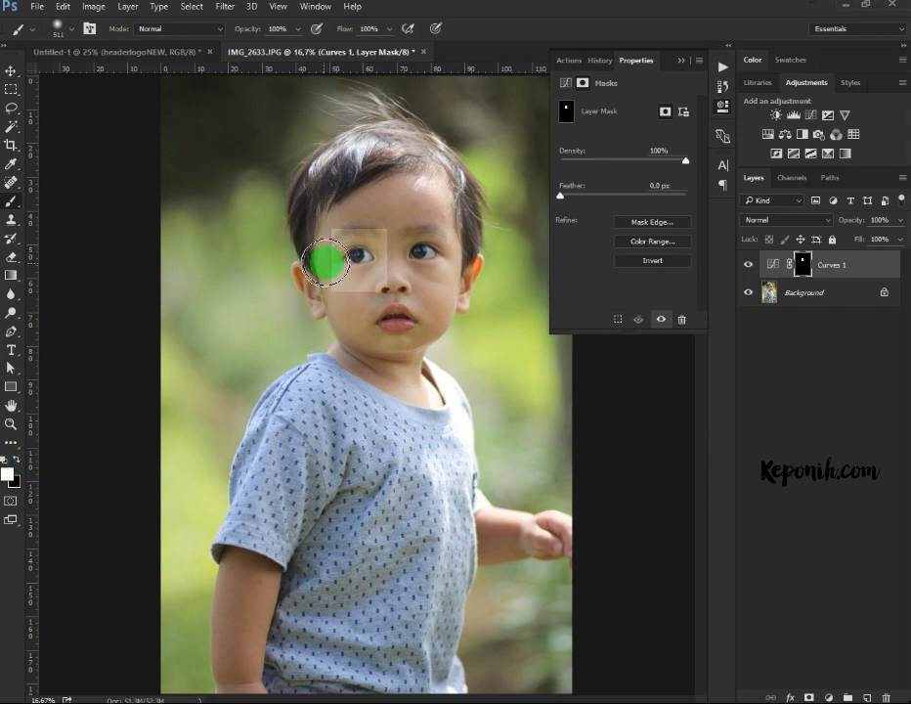
Step: Choose a soft round brush tip and set its size to 202 px
right_click(375, 270)
drag(455, 304, 356, 269)
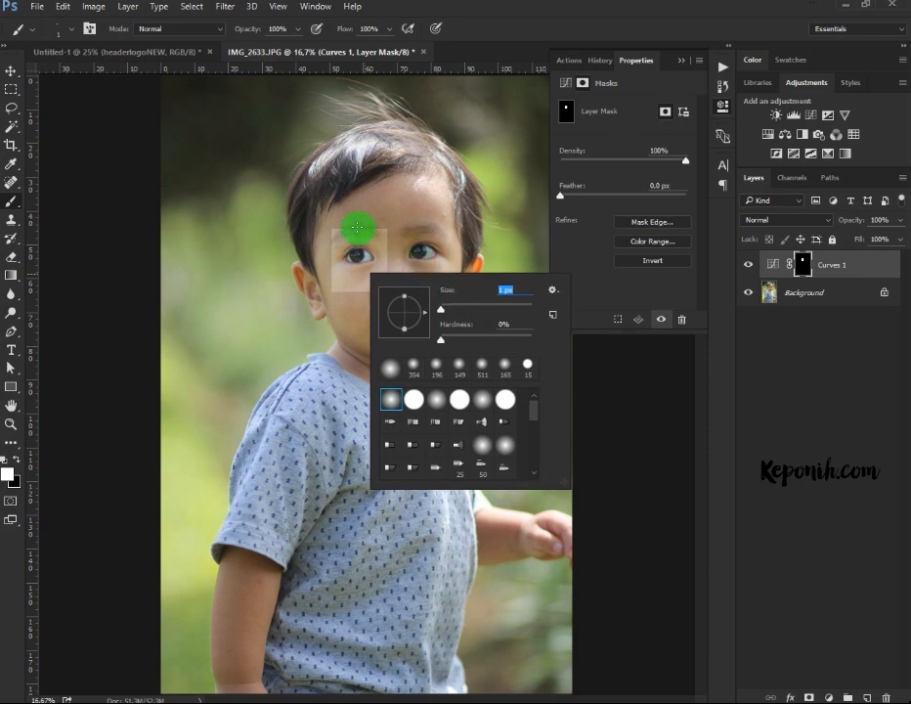
right_click(357, 226)
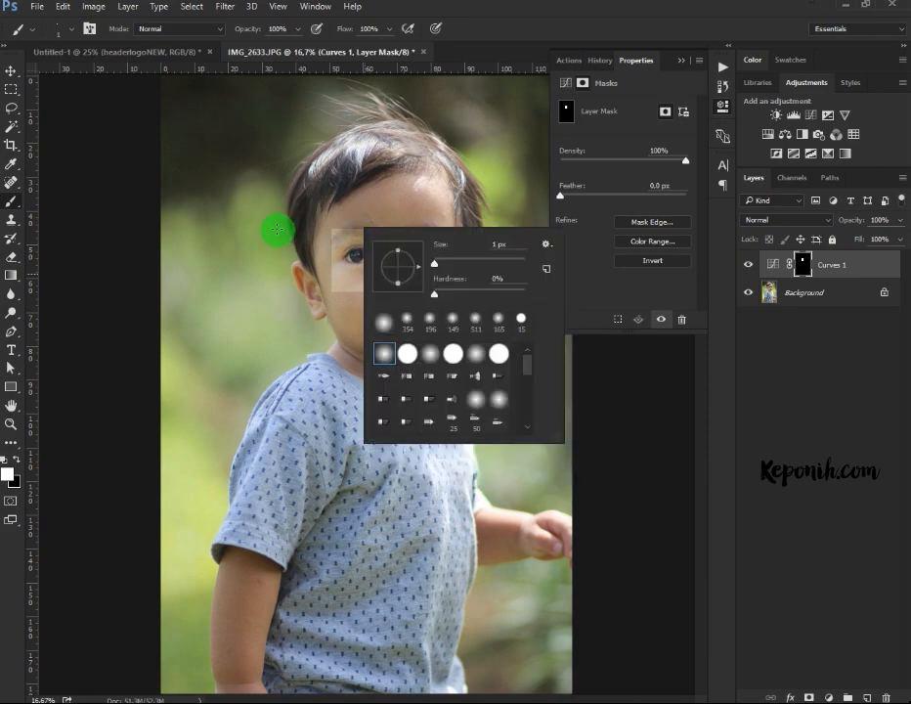
click(253, 222)
right_click(153, 228)
right_click(429, 211)
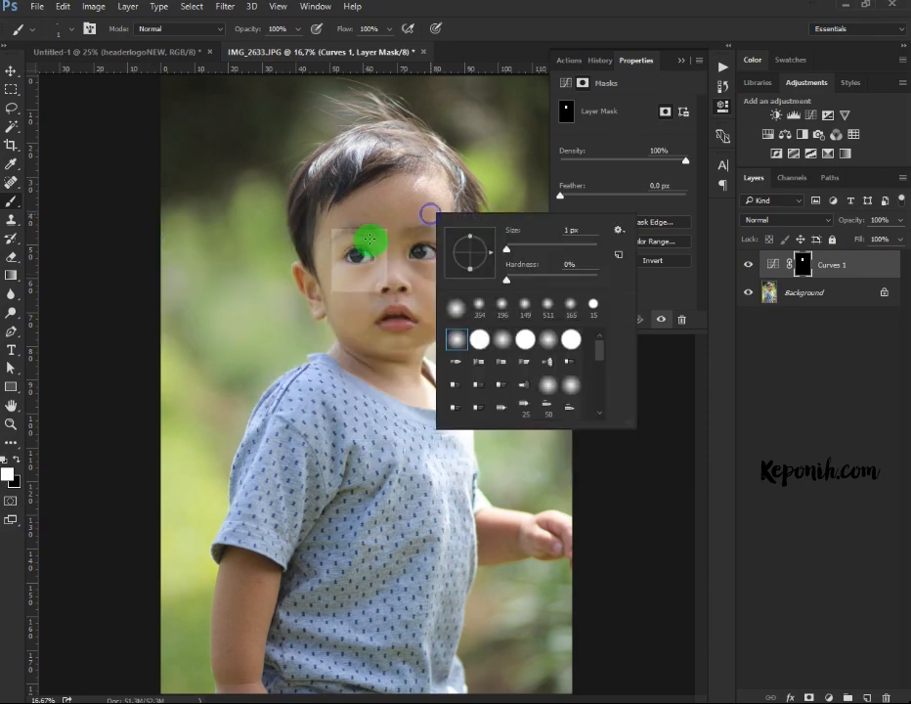
right_click(357, 240)
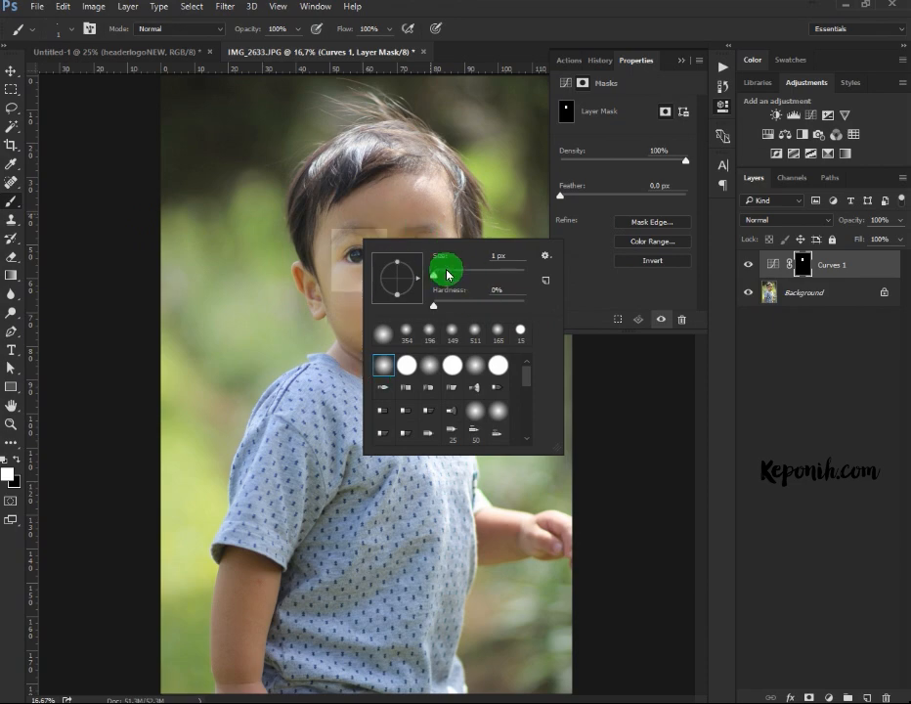
click(394, 377)
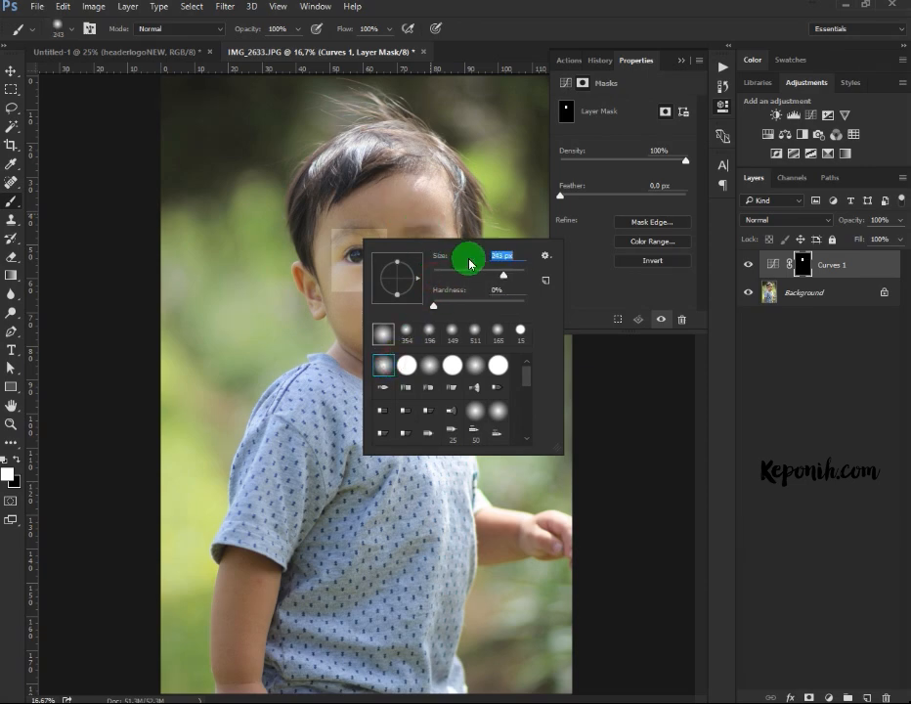
mouse_move(471, 266)
mouse_down()
mouse_move(521, 287)
mouse_move(468, 276)
mouse_move(502, 276)
mouse_up()
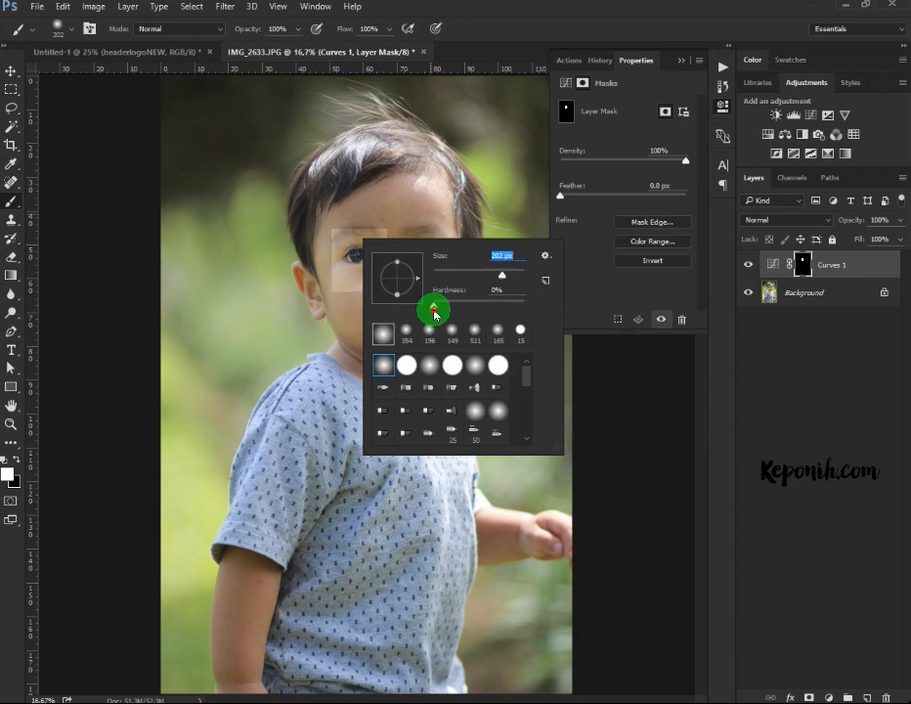
Step: Keep the brush hardness at 0% and paint white around the inner side of the eye patch on the Curves 1 mask
click(507, 291)
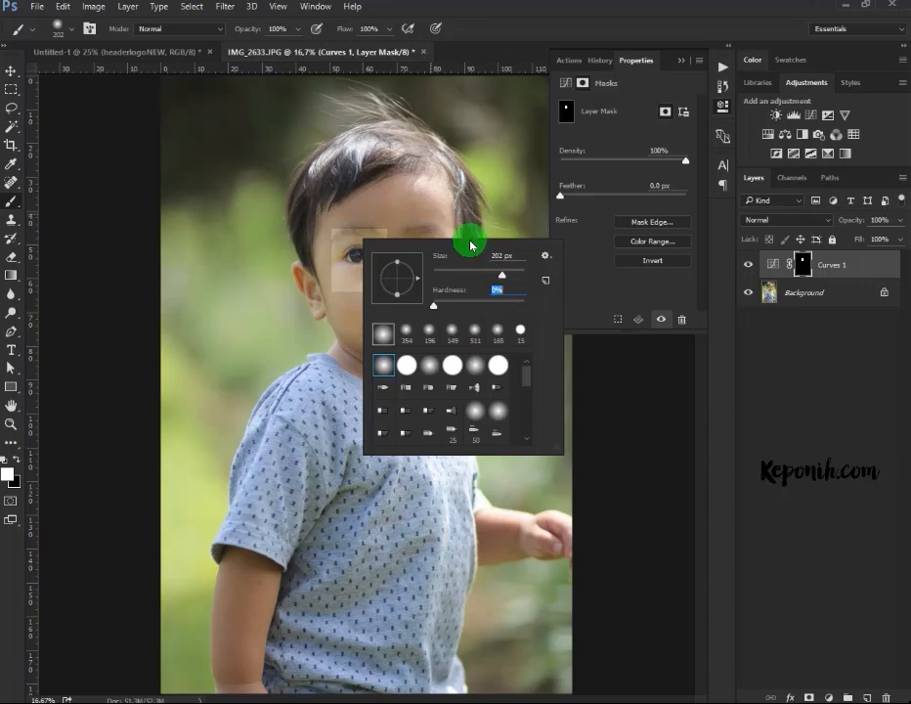
click(369, 209)
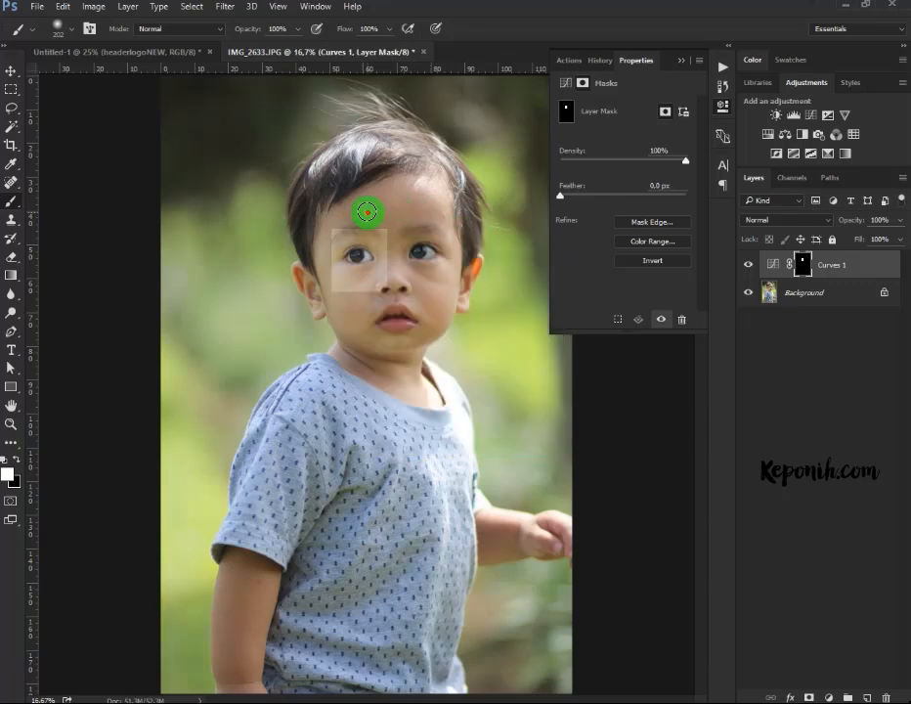
click(15, 479)
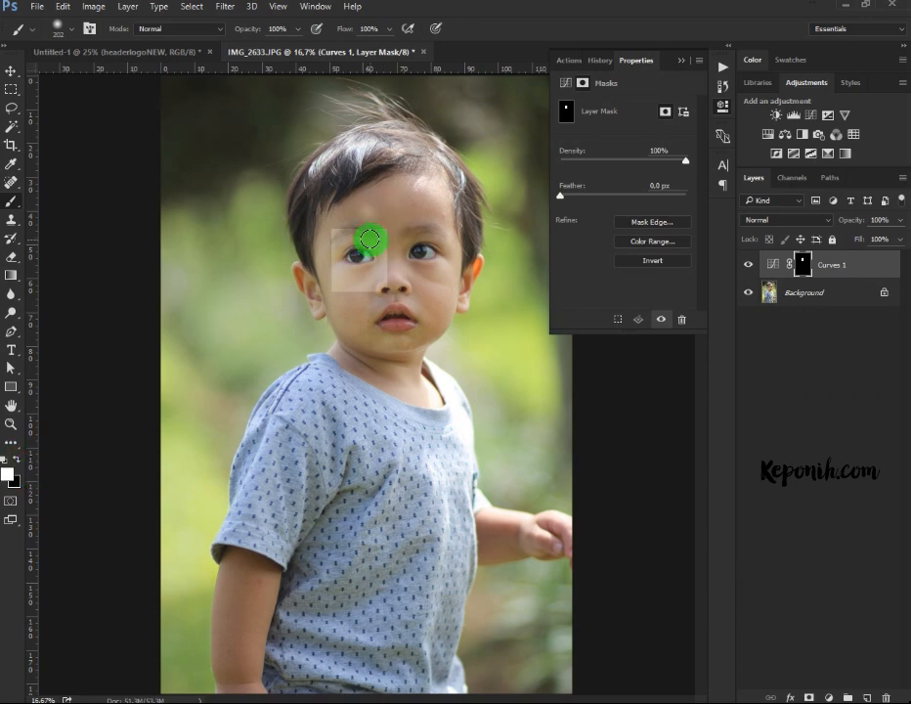
drag(380, 233, 363, 283)
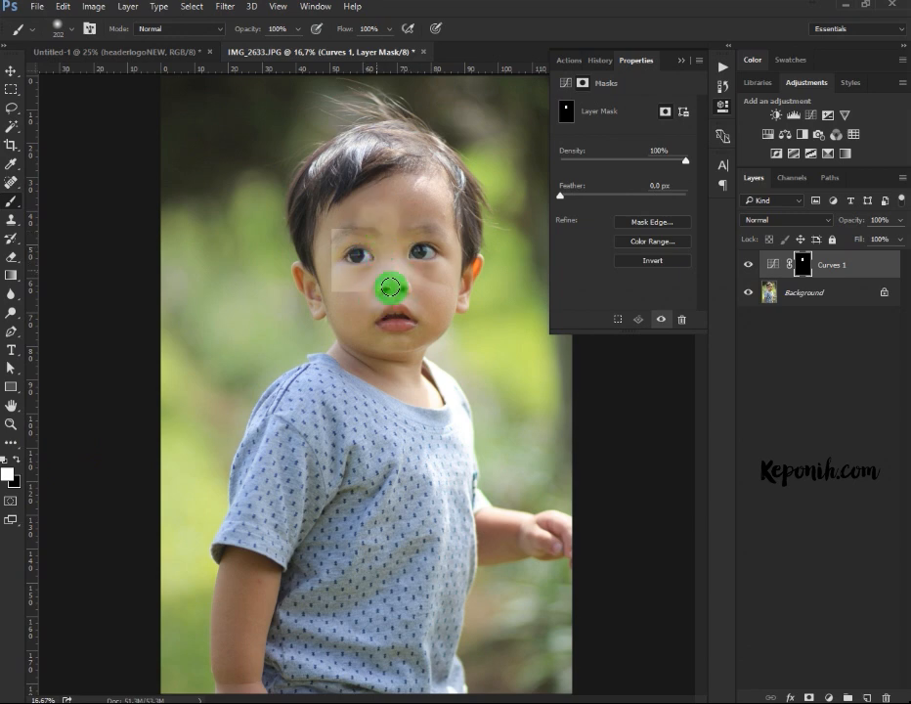
Step: Make black the foreground colour and paint out the brightening between the eyes and beside the nose on the Curves 1 mask
click(16, 459)
click(372, 293)
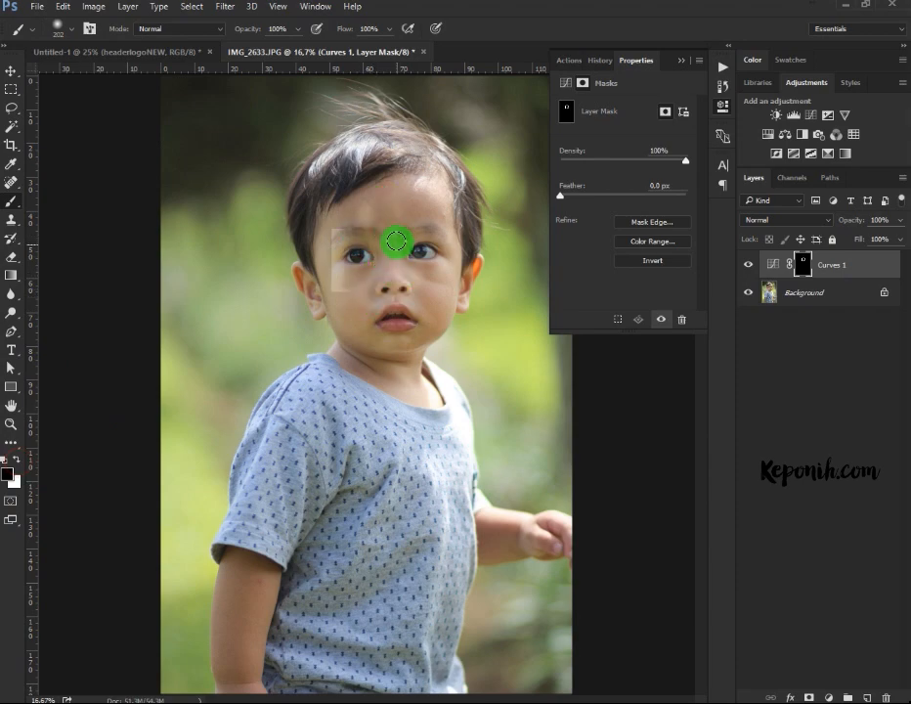
mouse_move(396, 240)
mouse_down()
mouse_move(403, 248)
mouse_move(395, 211)
mouse_move(379, 230)
mouse_move(380, 220)
mouse_move(382, 285)
mouse_up()
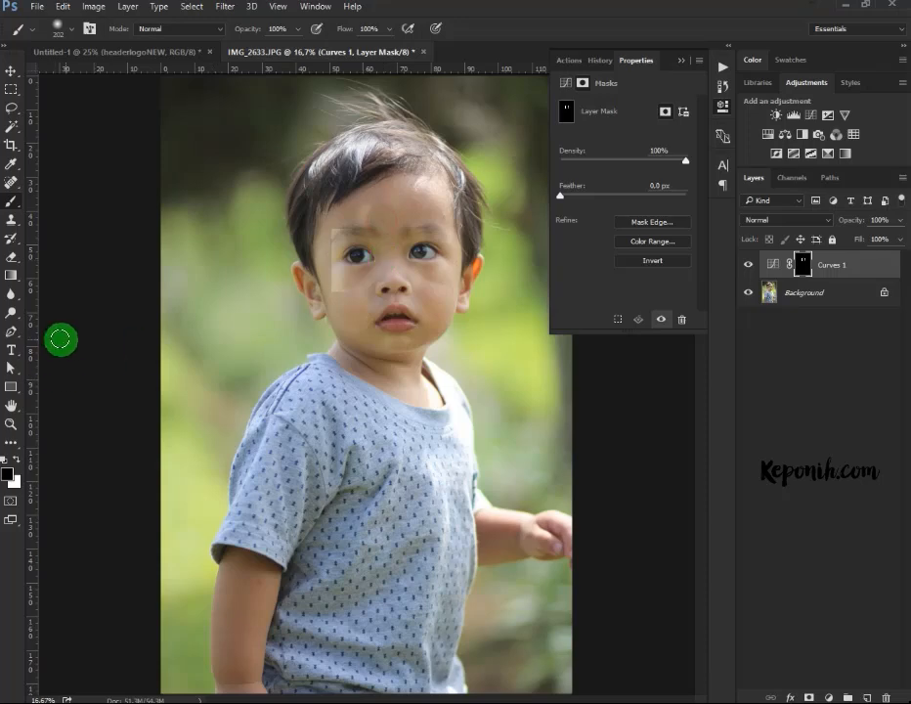
click(11, 326)
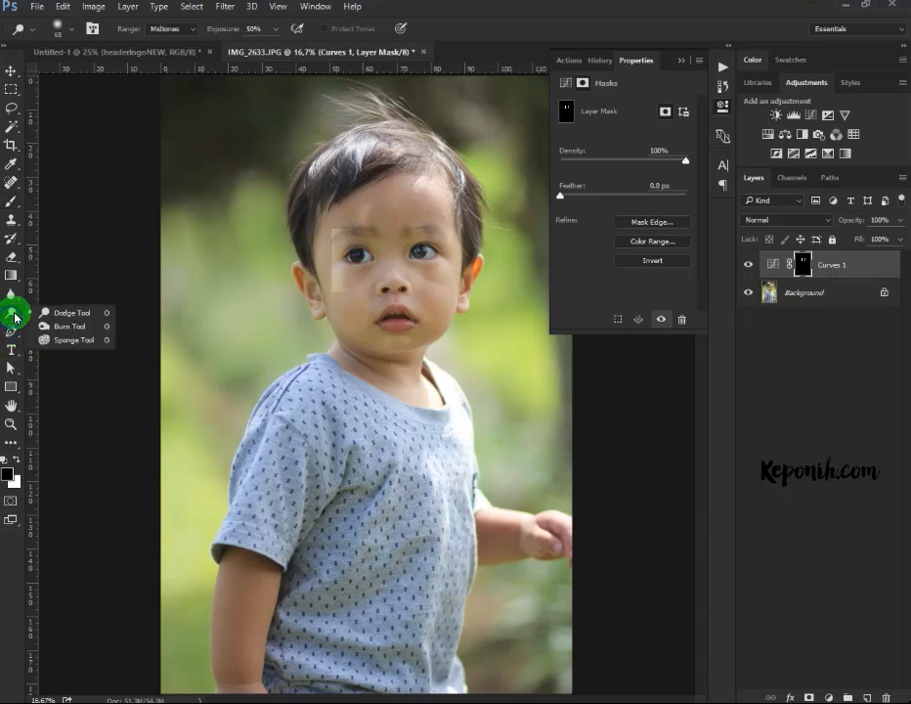
mouse_move(15, 318)
mouse_down()
mouse_move(73, 332)
mouse_move(62, 317)
mouse_move(77, 311)
mouse_move(89, 330)
mouse_move(84, 319)
mouse_move(12, 372)
mouse_move(29, 443)
mouse_move(5, 321)
mouse_up()
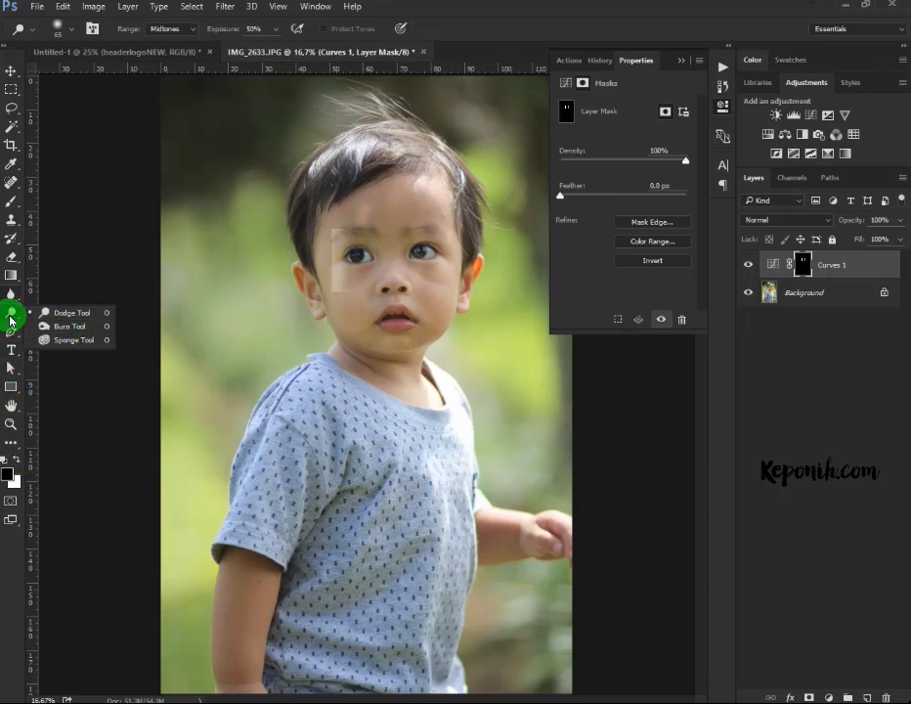
Step: Return to the Brush tool with white as foreground and paint the brightening back around the child's eye on the mask
click(12, 201)
click(17, 460)
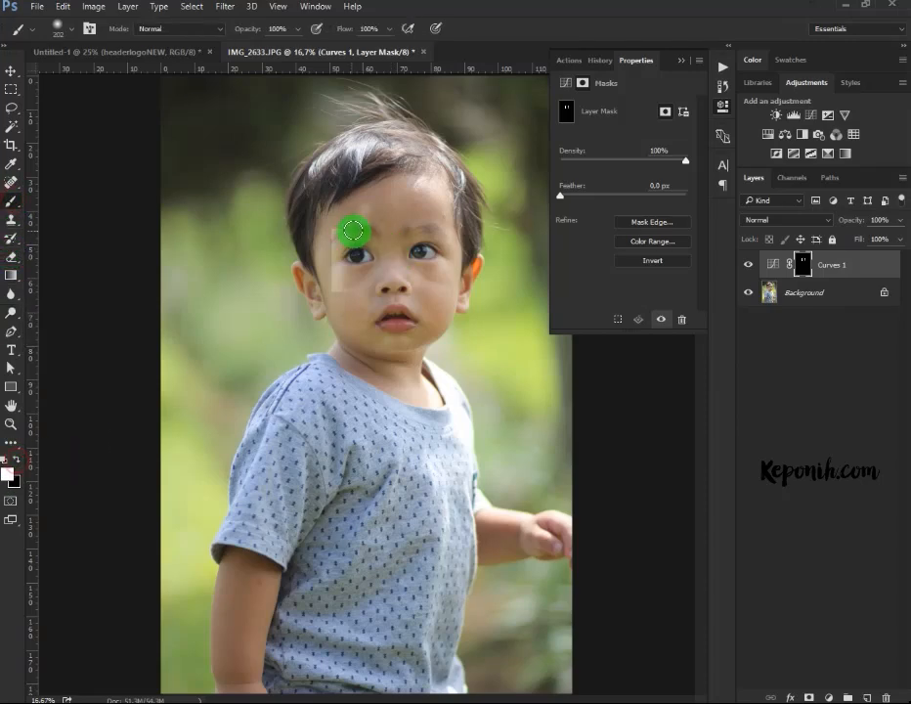
mouse_move(363, 246)
mouse_down()
mouse_move(374, 283)
mouse_move(352, 242)
mouse_move(371, 278)
mouse_move(382, 279)
mouse_up()
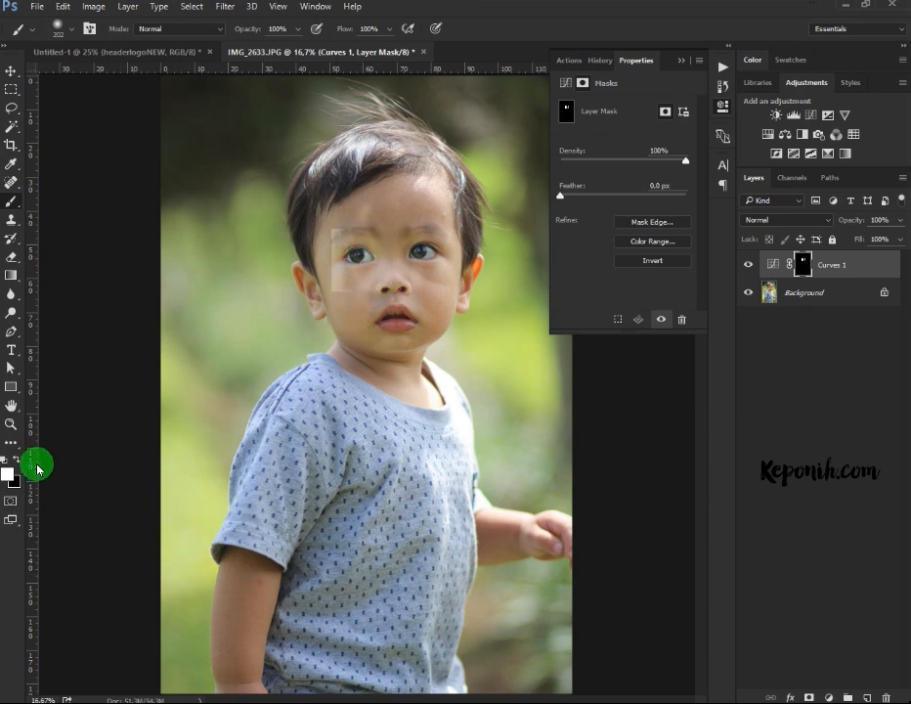
Step: Enlarge the soft brush to 401 px and paint white over the child's whole face on the Curves 1 mask
click(11, 423)
drag(382, 268, 418, 267)
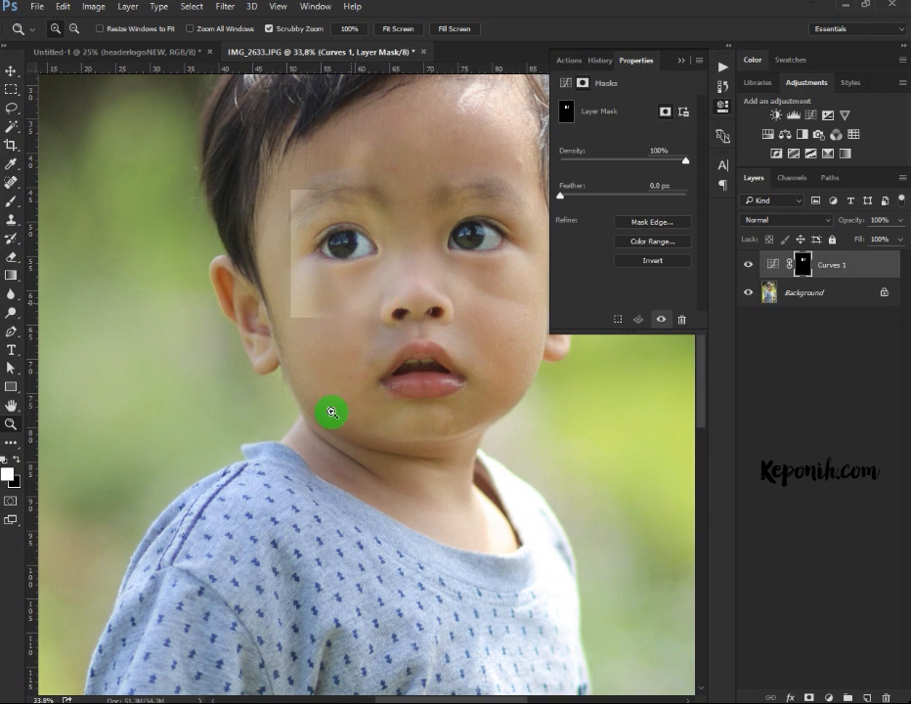
mouse_move(706, 421)
mouse_down()
mouse_move(710, 380)
mouse_move(705, 399)
mouse_up()
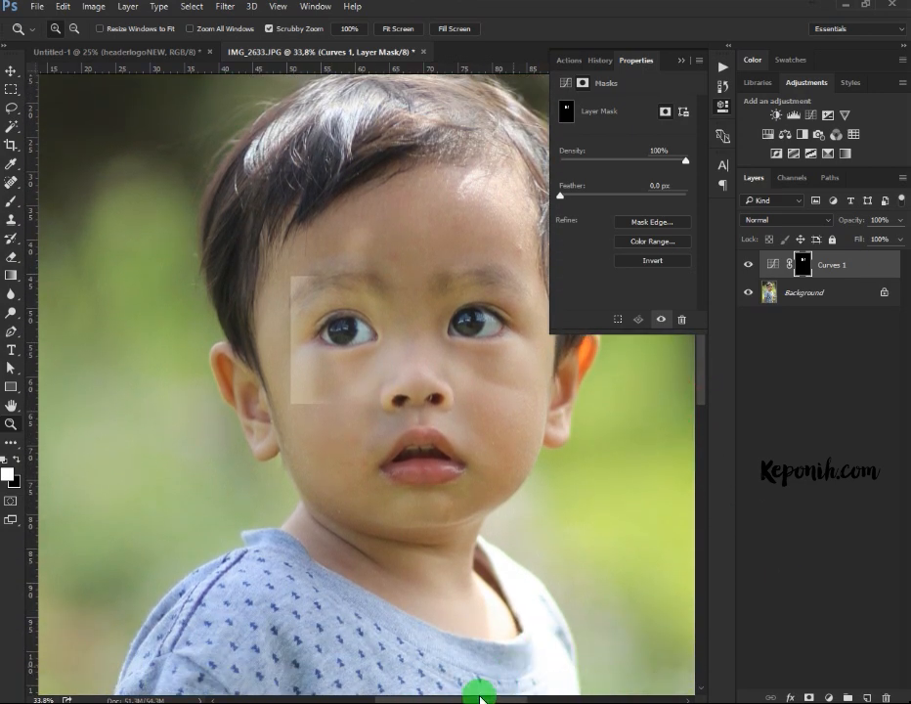
drag(453, 697, 479, 698)
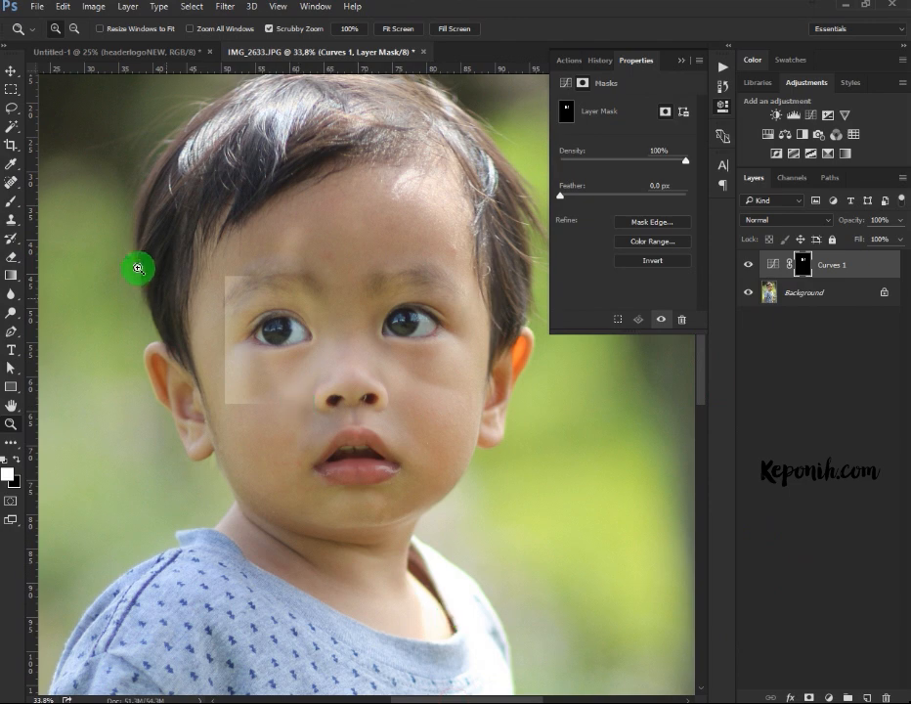
click(15, 203)
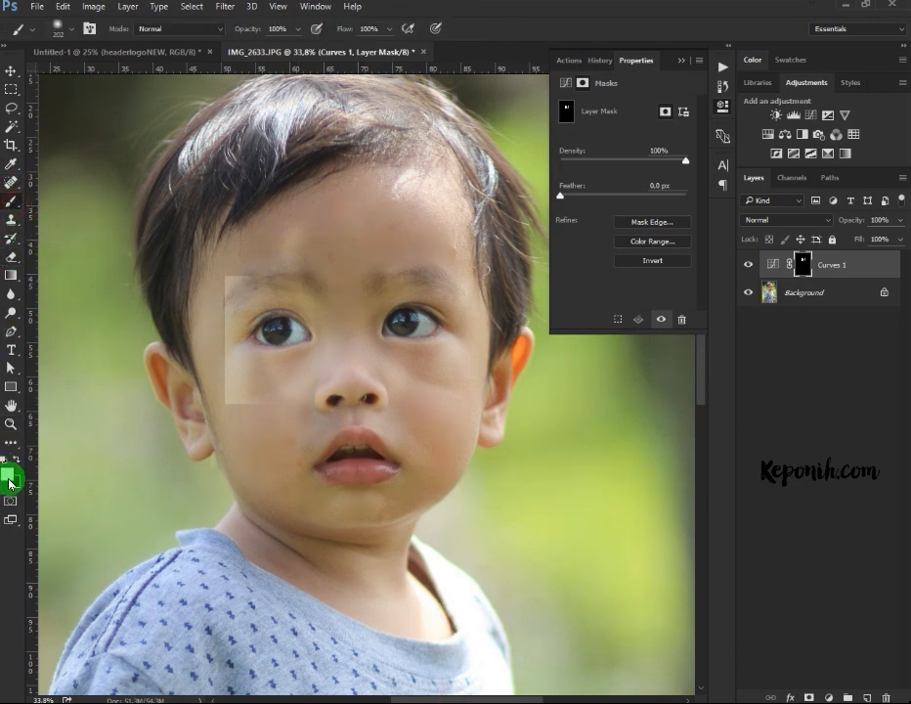
right_click(295, 323)
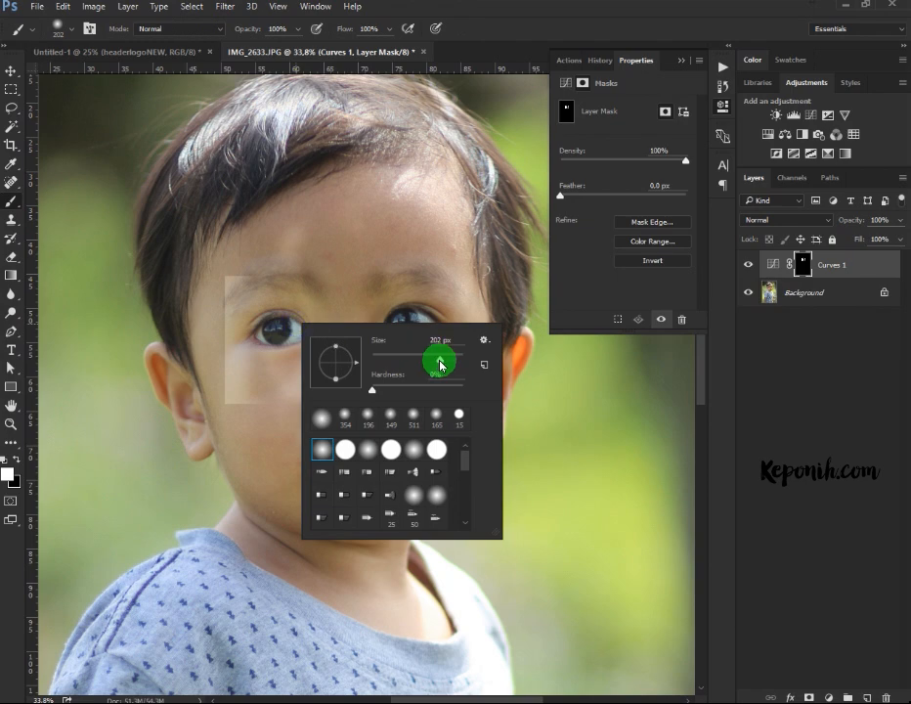
click(330, 234)
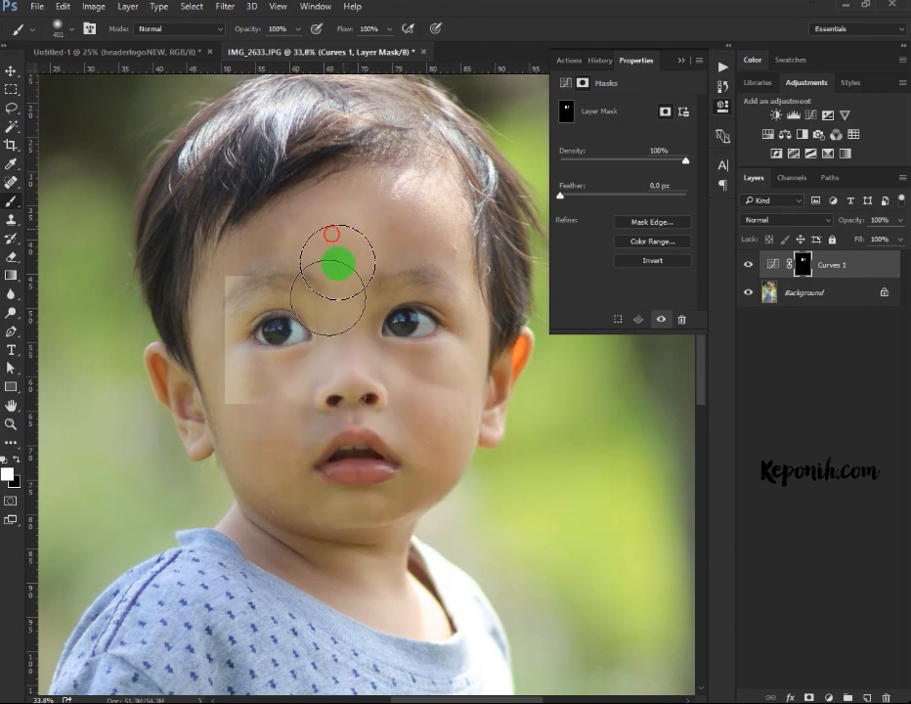
mouse_move(378, 360)
mouse_down()
mouse_move(369, 494)
mouse_move(240, 372)
mouse_move(222, 262)
mouse_move(316, 207)
mouse_move(176, 290)
mouse_move(211, 407)
mouse_move(295, 553)
mouse_move(341, 585)
mouse_move(262, 546)
mouse_move(239, 399)
mouse_move(256, 224)
mouse_move(290, 189)
mouse_move(321, 498)
mouse_move(315, 285)
mouse_move(317, 315)
mouse_move(228, 162)
mouse_move(134, 153)
mouse_move(290, 234)
mouse_move(396, 373)
mouse_move(299, 299)
mouse_move(235, 291)
mouse_move(604, 380)
mouse_move(675, 361)
mouse_up()
click(803, 264)
mouse_move(420, 361)
mouse_down()
mouse_move(361, 322)
mouse_move(355, 333)
mouse_move(366, 300)
mouse_move(369, 317)
mouse_move(392, 312)
mouse_move(380, 367)
mouse_up()
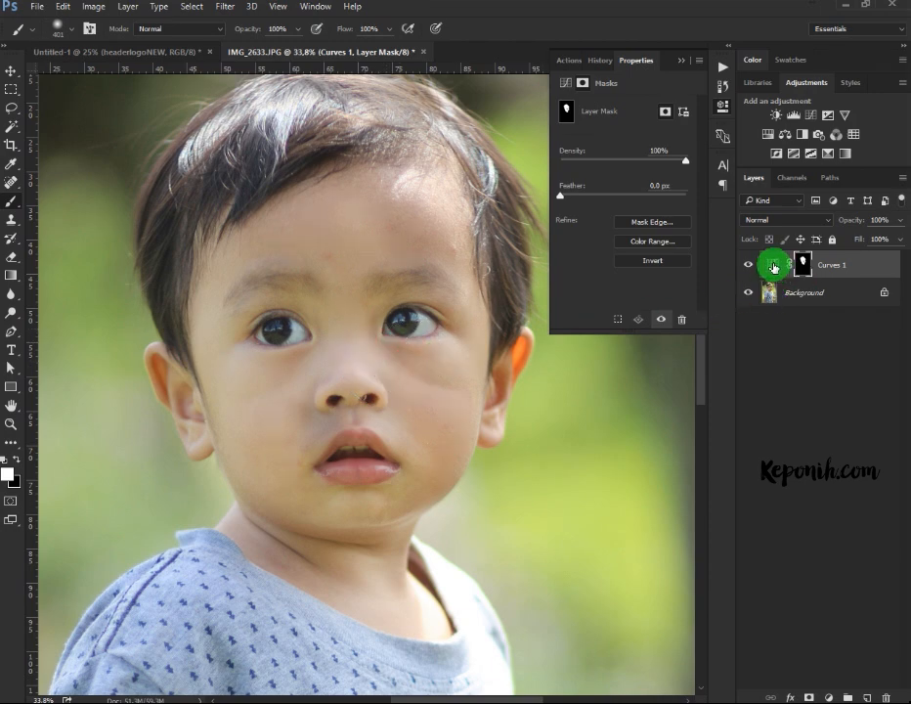
Step: Pull the Curves 1 point down to input 164, output 60, and paint white over the remaining parts of the face on its mask
click(774, 266)
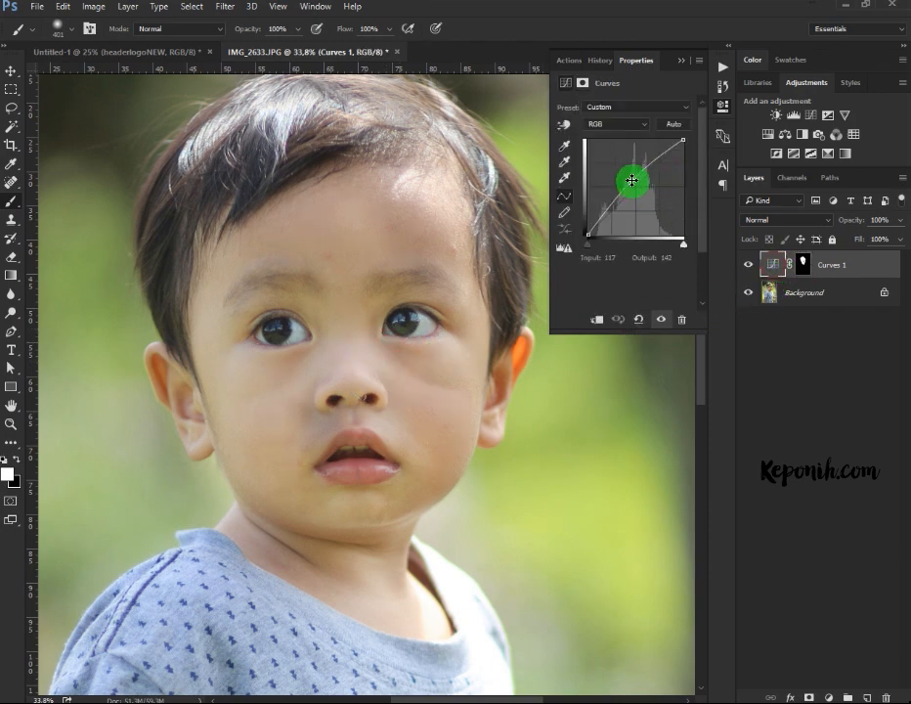
drag(632, 181, 650, 212)
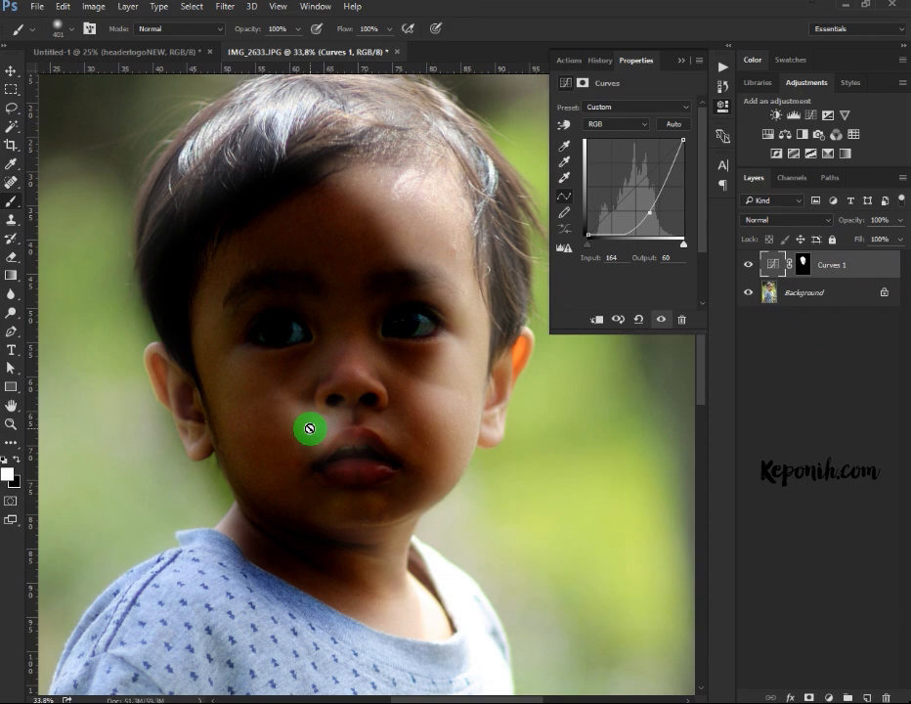
click(801, 263)
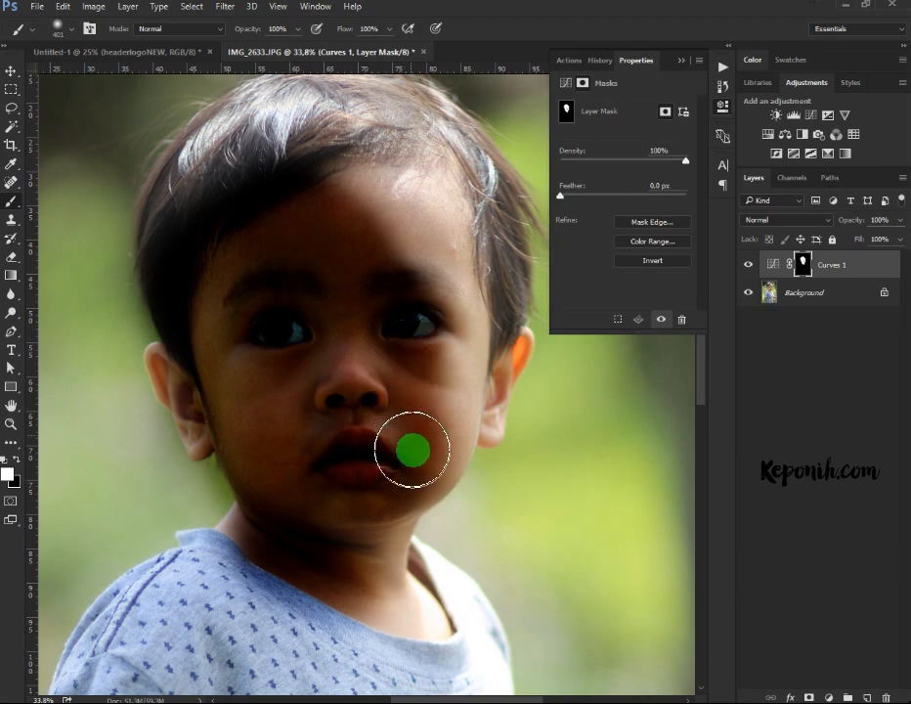
mouse_move(413, 306)
mouse_down()
mouse_move(412, 254)
mouse_move(369, 213)
mouse_move(190, 147)
mouse_up()
mouse_move(380, 566)
mouse_down()
mouse_move(380, 459)
mouse_move(237, 373)
mouse_up()
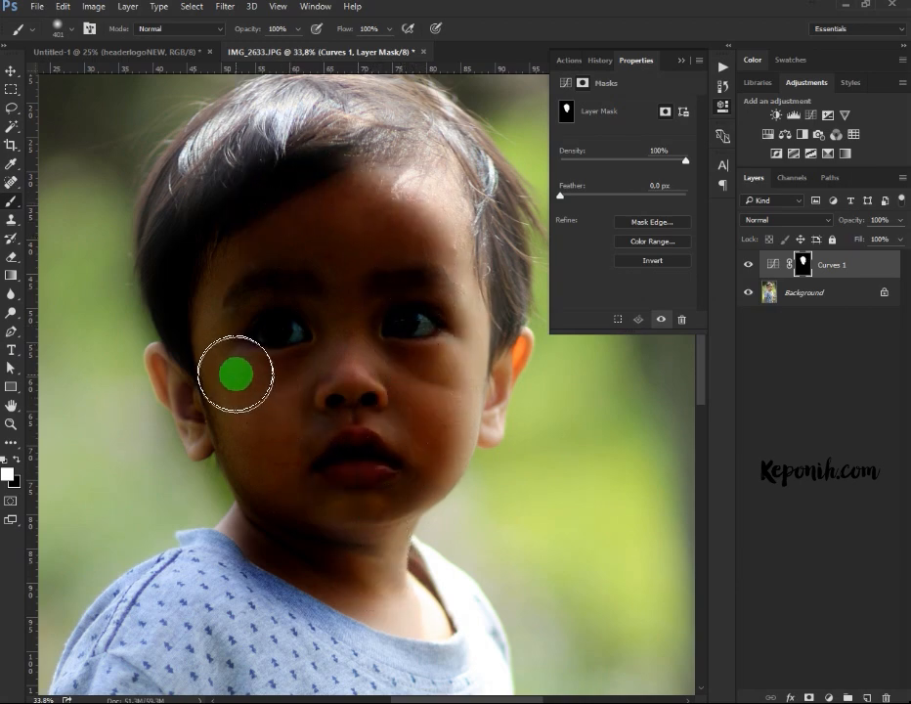
Step: Raise the Curves 1 point to input 108, output 127, to brighten the face gently
click(772, 264)
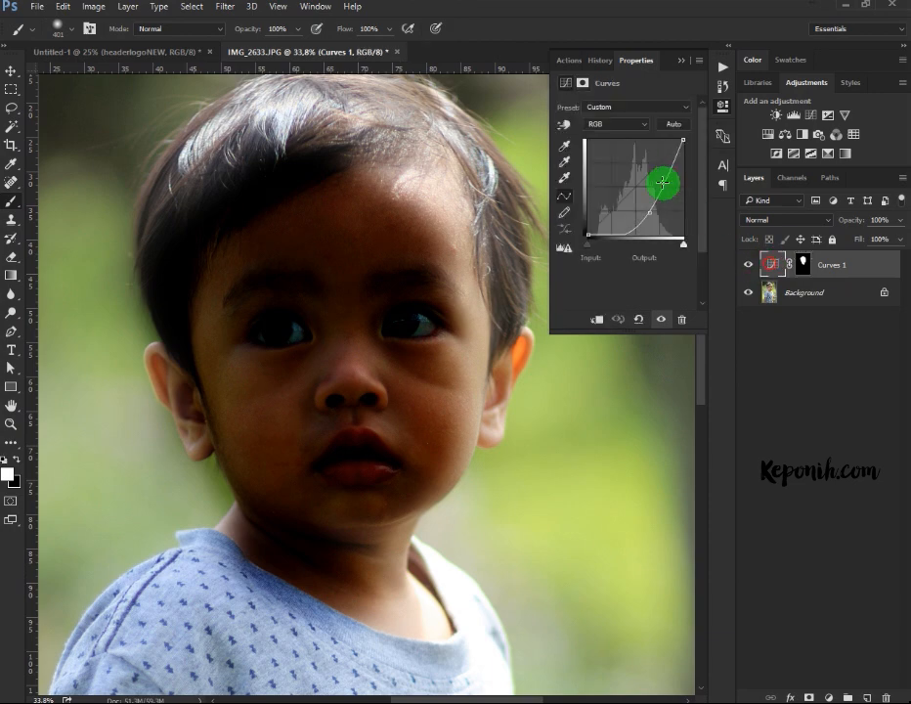
drag(650, 212, 626, 185)
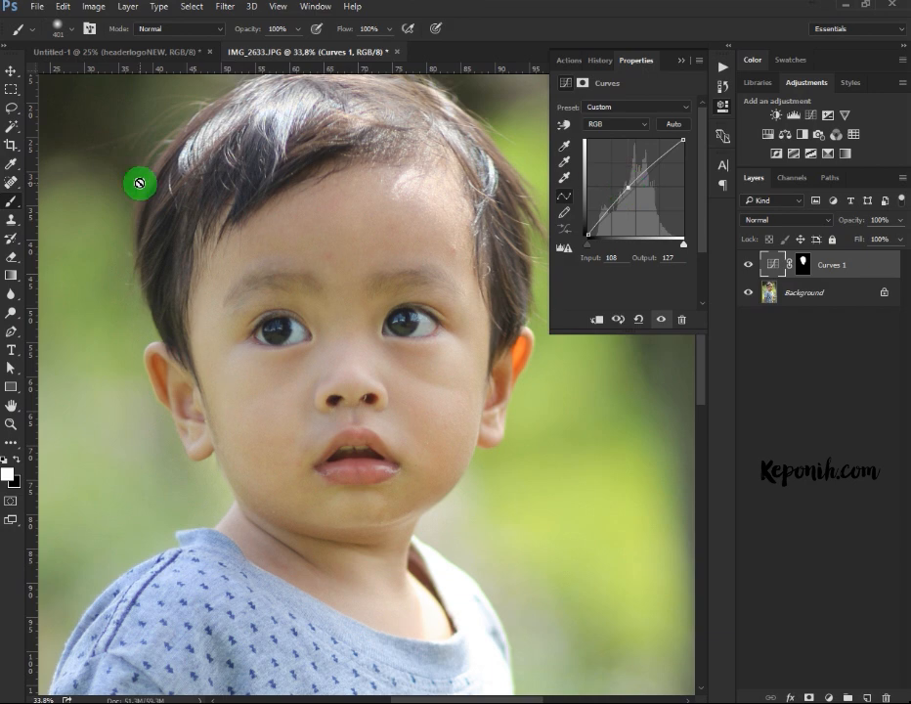
Step: Draw a tall rectangular marquee selection over the blurred green background beside the child's head
click(6, 427)
drag(421, 403, 412, 371)
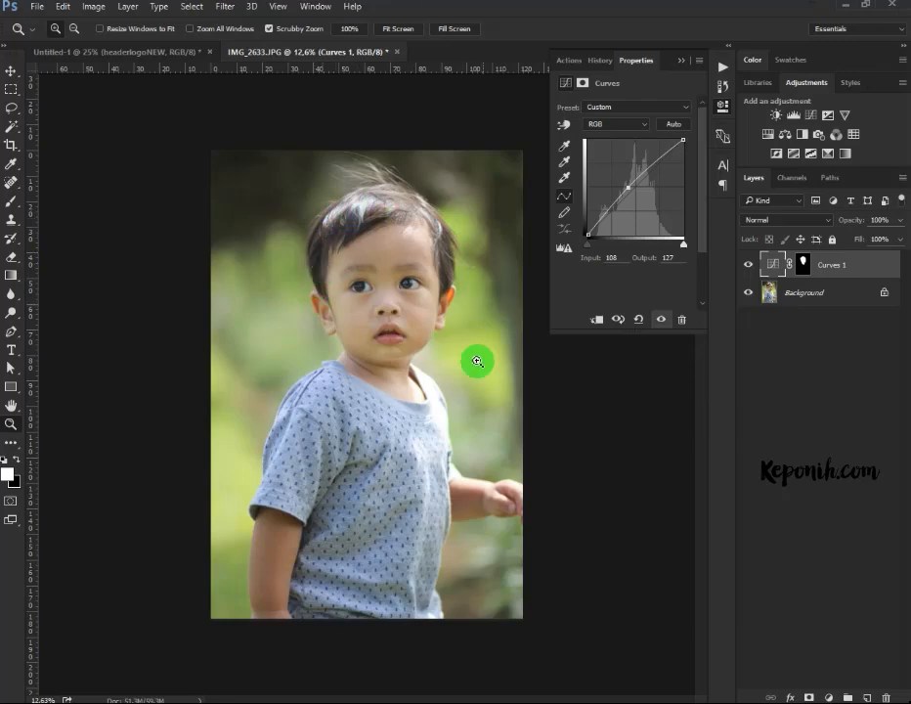
click(12, 90)
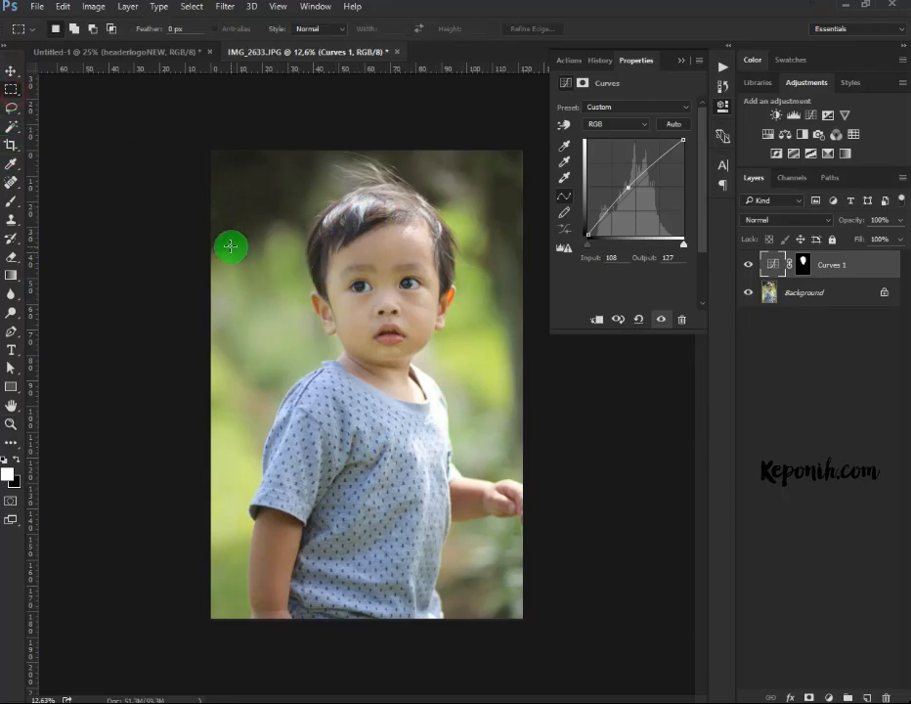
drag(232, 256, 291, 366)
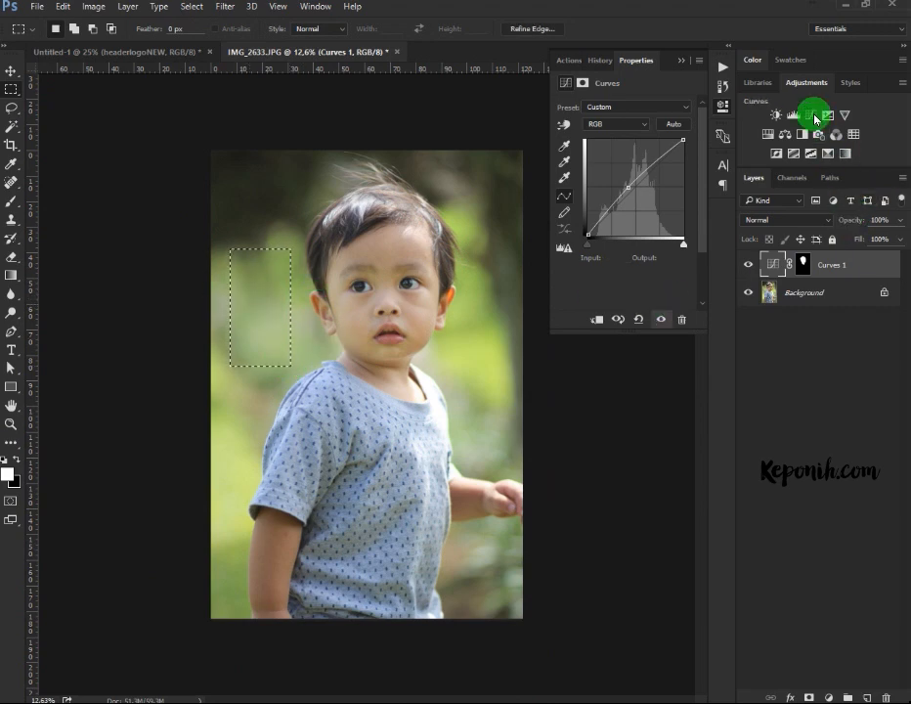
Step: Add a second Curves adjustment layer masked to the background selection and lower its curve to input 172, output 125
click(828, 697)
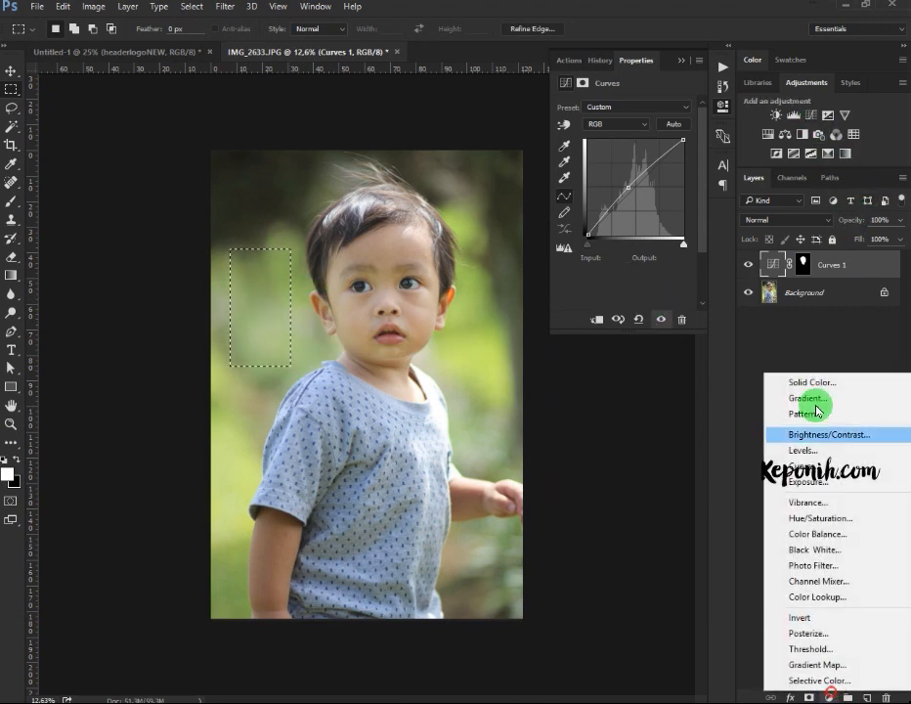
click(817, 465)
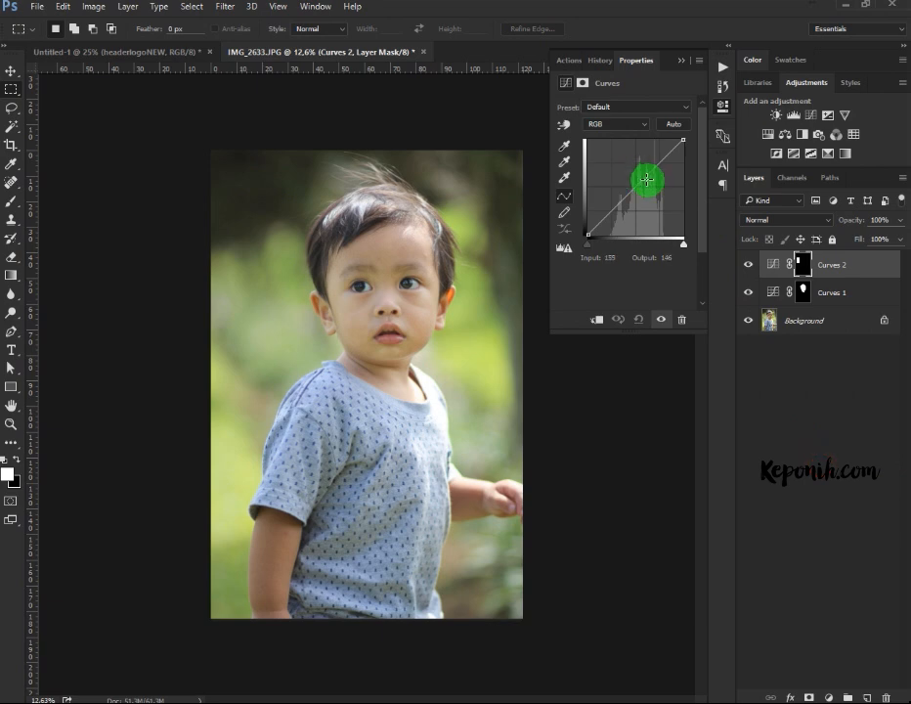
drag(646, 179, 652, 188)
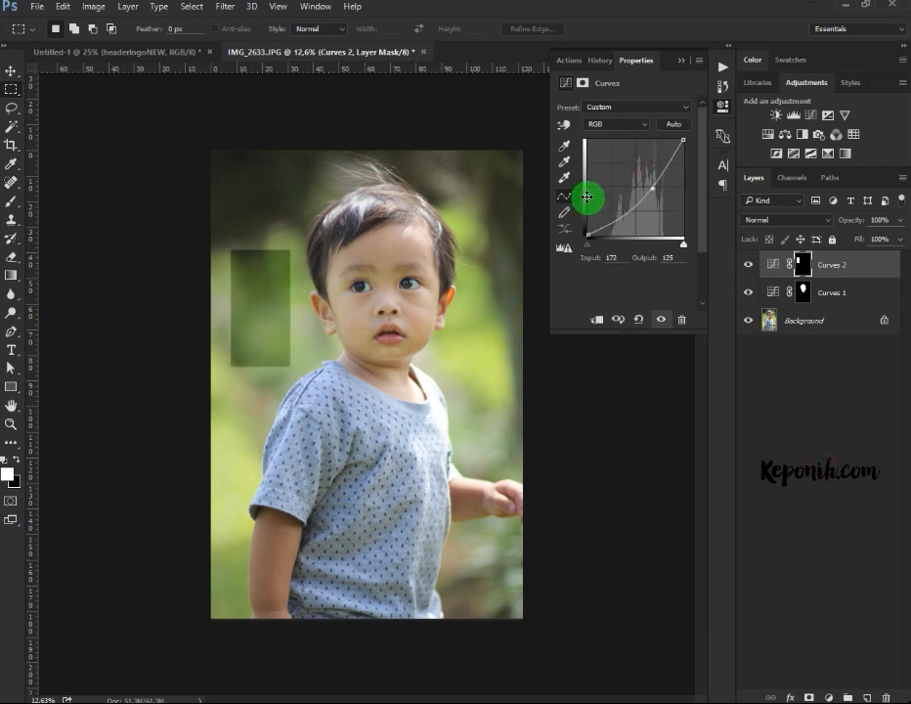
Step: Enlarge the soft brush to 1102 px and paint white over the background around the child on the Curves 2 mask
click(15, 202)
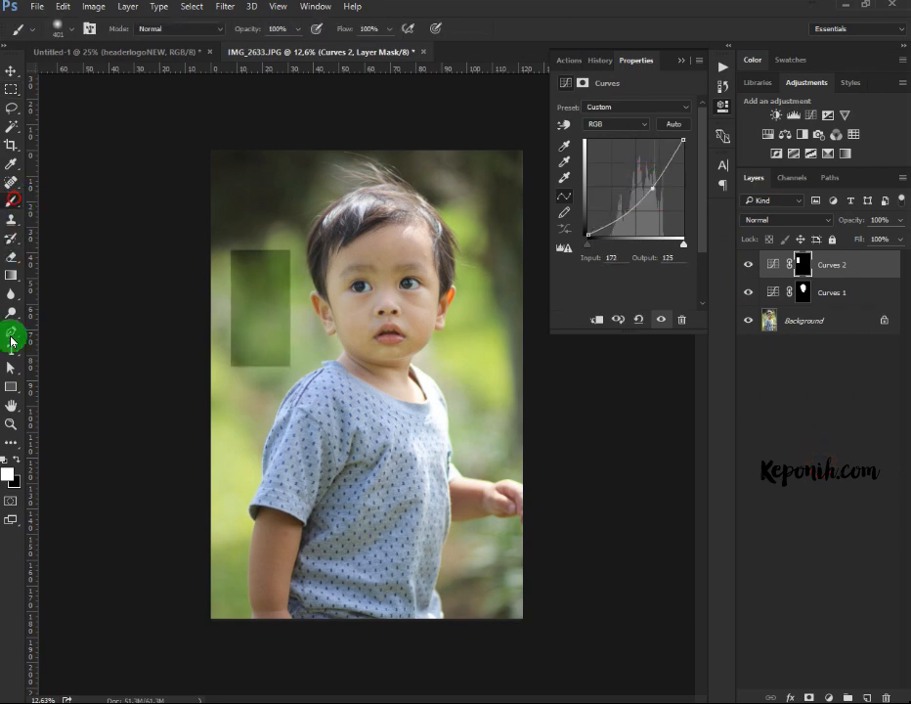
right_click(275, 273)
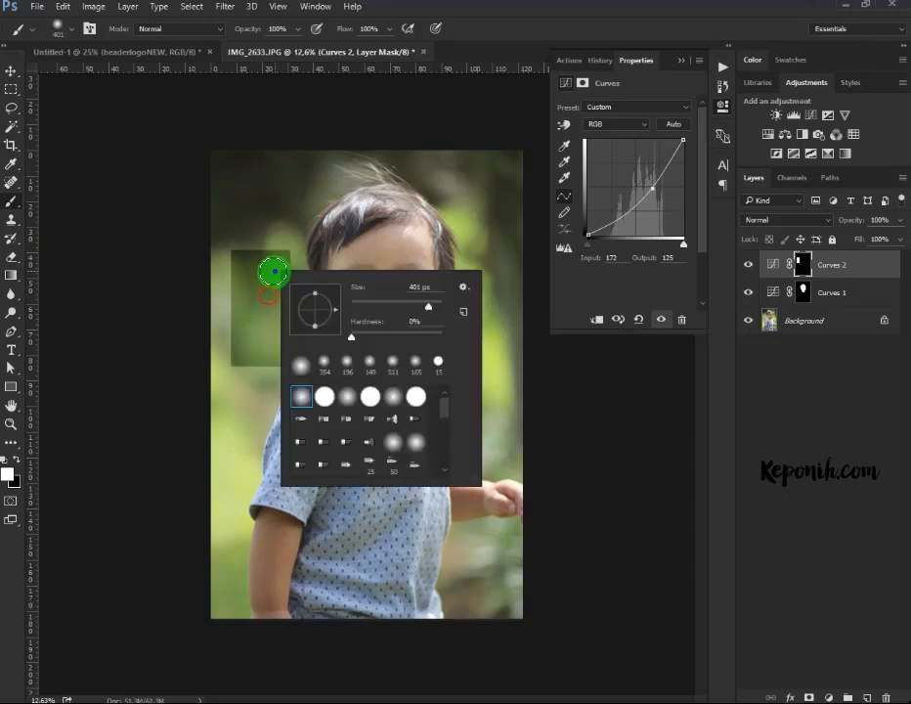
drag(430, 304, 436, 304)
click(271, 243)
mouse_move(272, 245)
mouse_down()
mouse_move(278, 207)
mouse_move(169, 268)
mouse_up()
drag(242, 232, 262, 318)
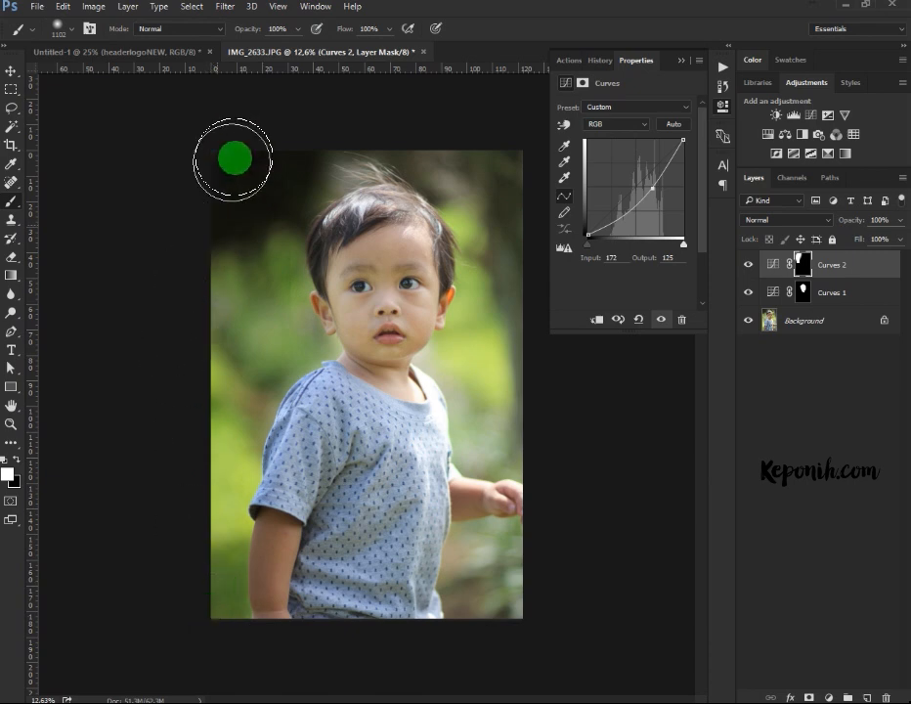
mouse_move(487, 506)
mouse_down()
mouse_move(494, 583)
mouse_move(482, 560)
mouse_move(462, 579)
mouse_move(475, 419)
mouse_move(518, 437)
mouse_move(500, 446)
mouse_move(449, 370)
mouse_move(477, 344)
mouse_move(489, 247)
mouse_move(463, 184)
mouse_move(488, 168)
mouse_move(327, 138)
mouse_move(400, 139)
mouse_move(318, 138)
mouse_move(420, 140)
mouse_move(483, 235)
mouse_move(486, 388)
mouse_move(509, 420)
mouse_move(312, 168)
mouse_move(258, 217)
mouse_move(283, 330)
mouse_move(244, 426)
mouse_move(211, 626)
mouse_move(213, 534)
mouse_move(228, 518)
mouse_move(306, 613)
mouse_move(329, 623)
mouse_move(269, 581)
mouse_up()
Step: Paint black with a 432 px soft brush over the child's shirt and arm on the Curves 2 mask to remove the darkening there
click(9, 469)
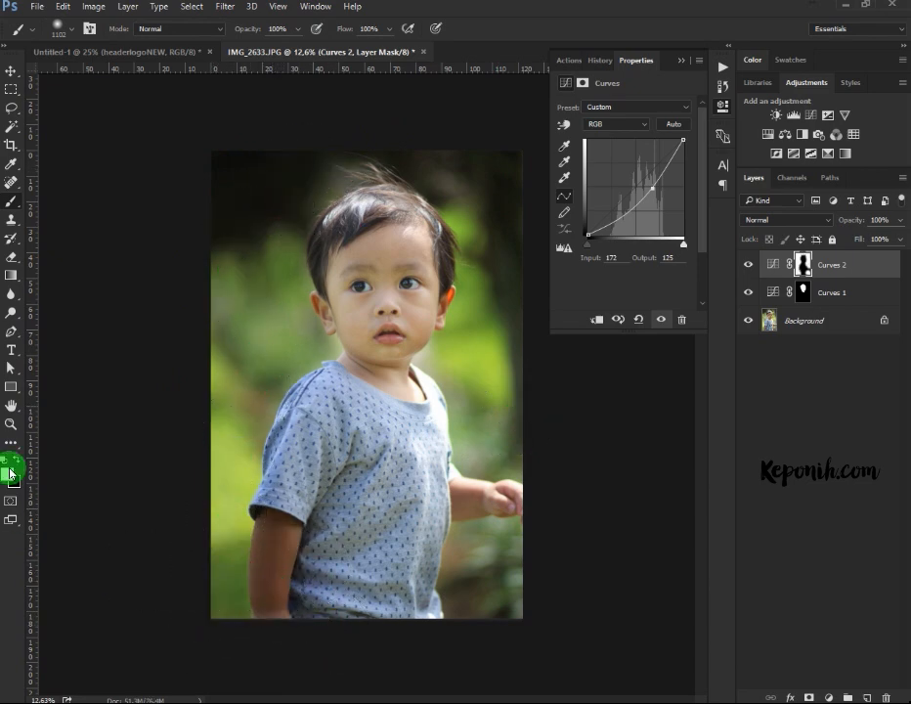
click(17, 460)
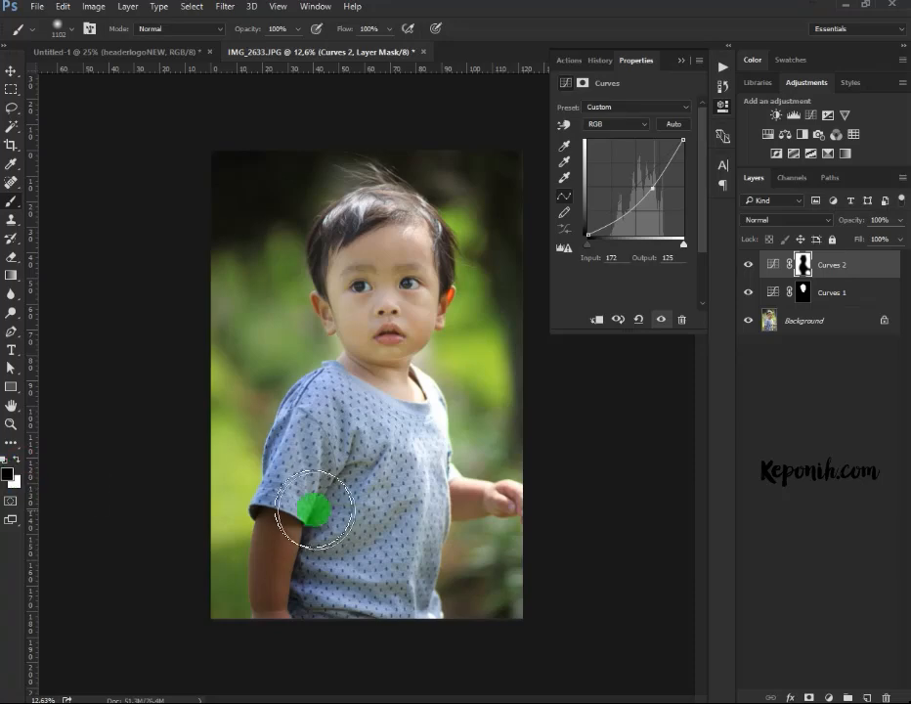
right_click(332, 493)
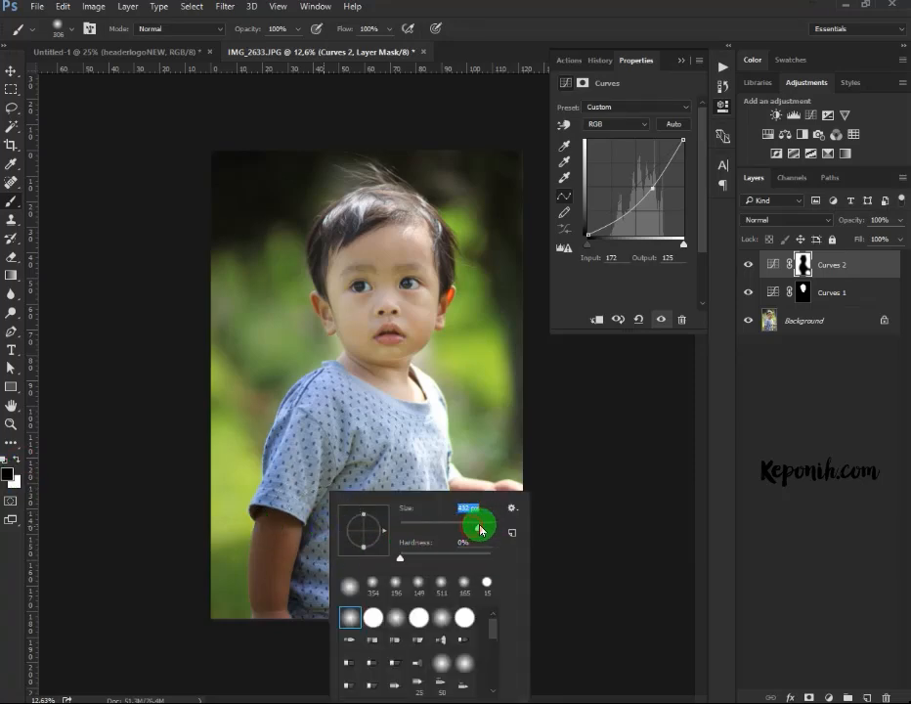
mouse_move(284, 507)
mouse_down()
mouse_move(264, 537)
mouse_move(274, 621)
mouse_move(285, 549)
mouse_move(300, 527)
mouse_move(299, 623)
mouse_move(273, 590)
mouse_move(268, 606)
mouse_move(288, 596)
mouse_move(312, 540)
mouse_move(320, 636)
mouse_move(330, 609)
mouse_move(348, 611)
mouse_move(356, 573)
mouse_move(382, 612)
mouse_up()
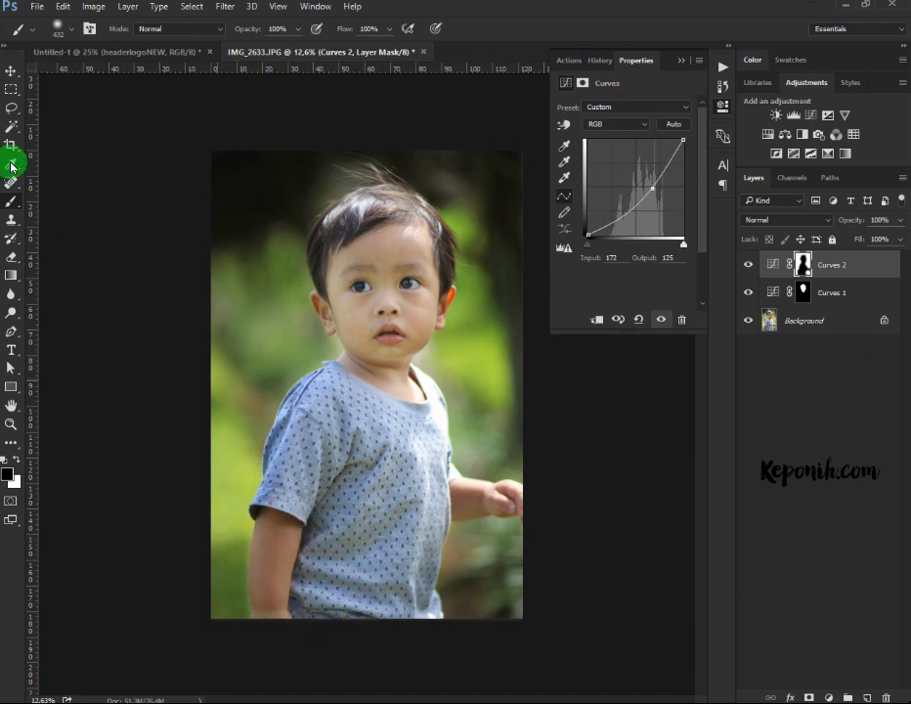
Step: Select a small rectangle on the hair highlight and add a Curves adjustment layer from it, lowering the curve to input 153, output 119
click(11, 88)
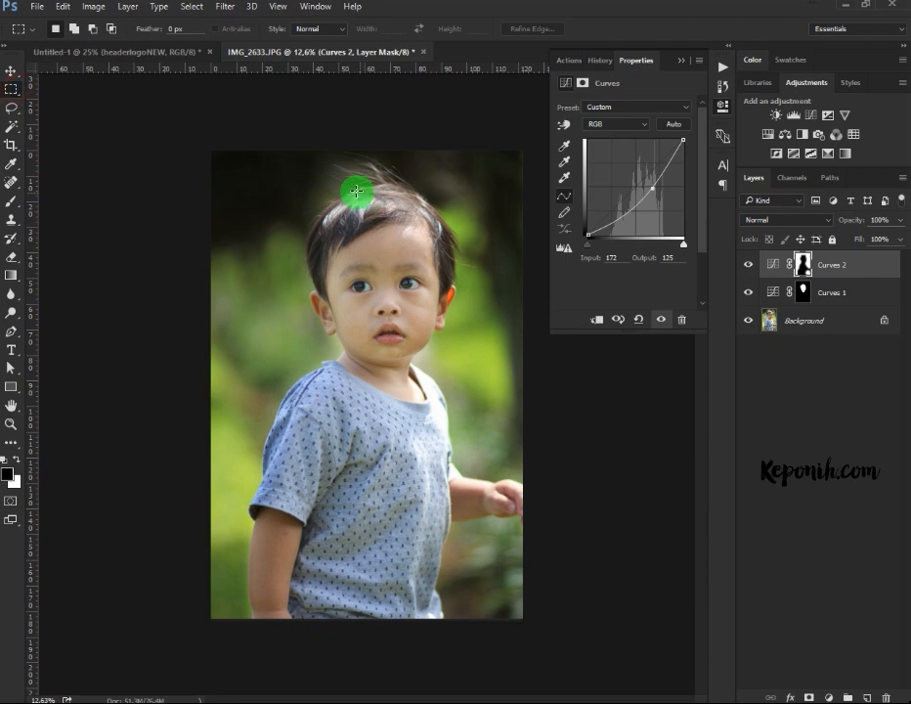
drag(352, 188, 400, 205)
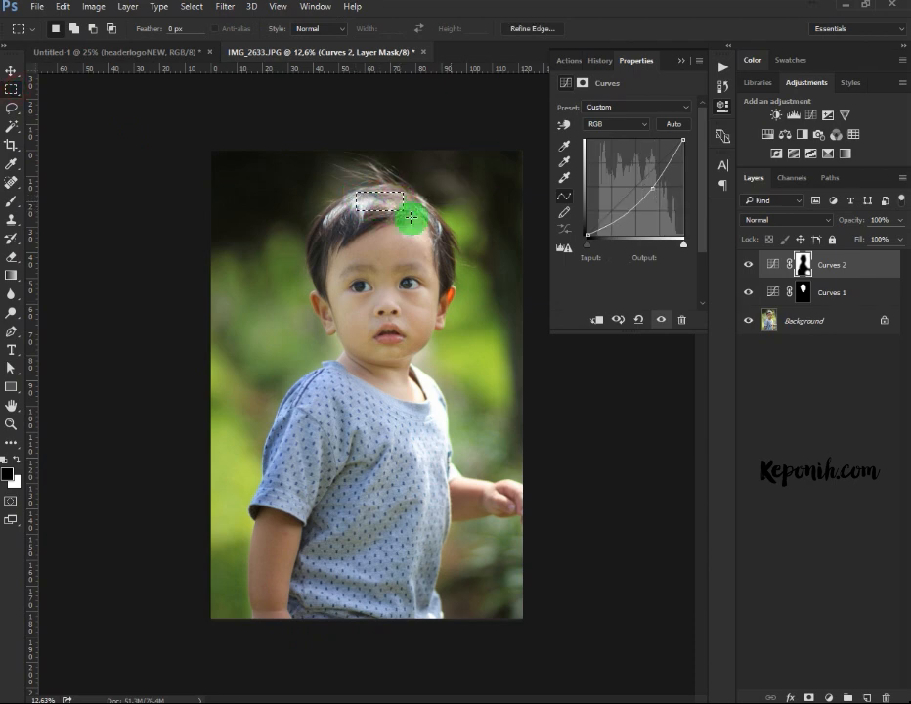
click(828, 697)
click(847, 470)
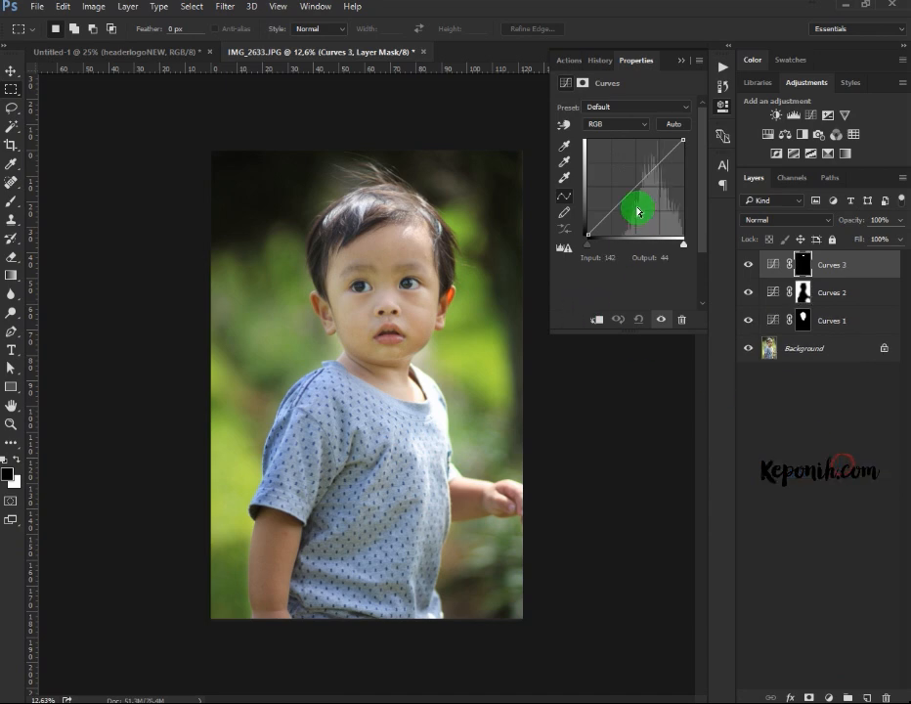
drag(642, 185, 645, 189)
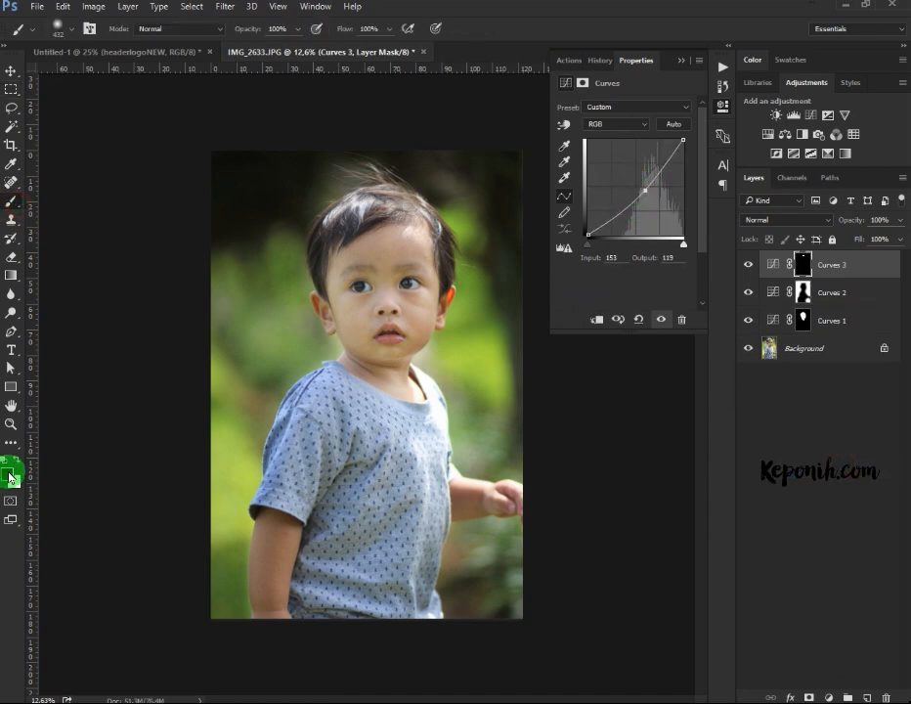
Step: Paint white over the child's hair on the Curves 3 mask, using a soft brush at 161 px and 187 px
click(17, 461)
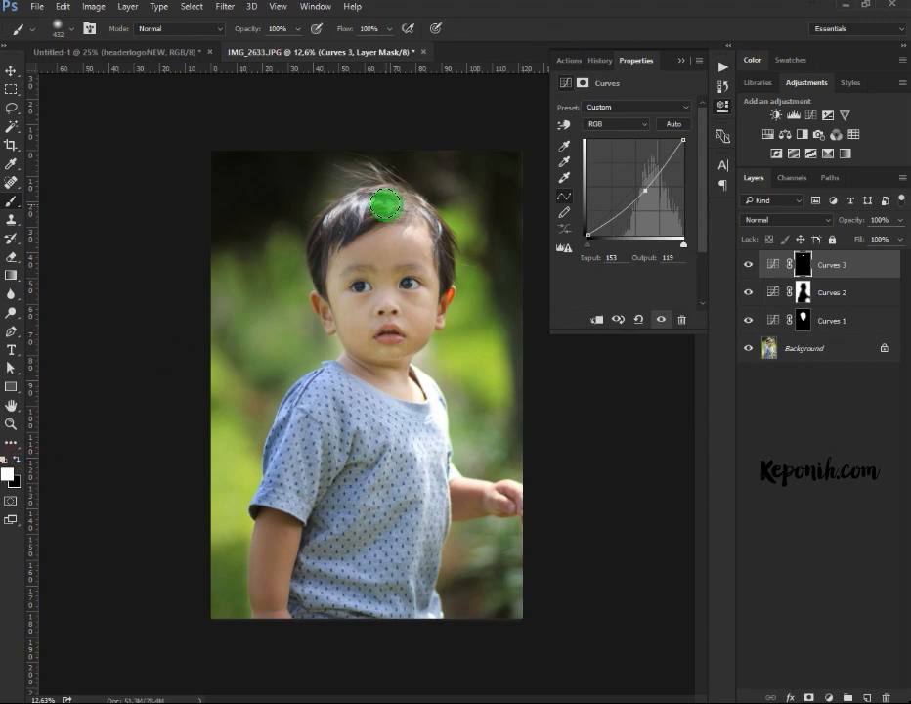
right_click(408, 207)
drag(534, 245, 521, 241)
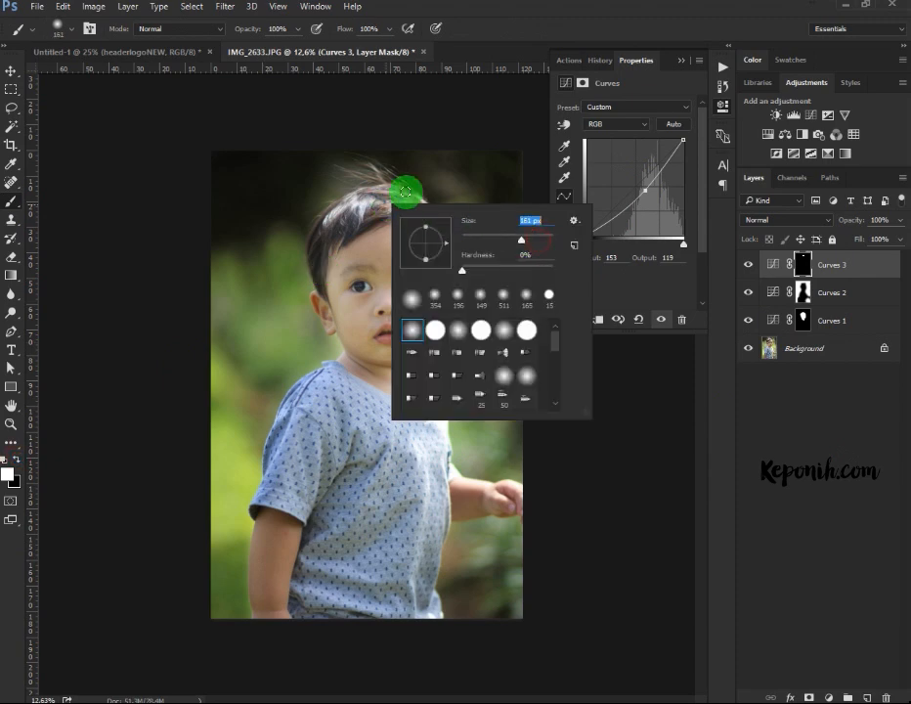
key(Return)
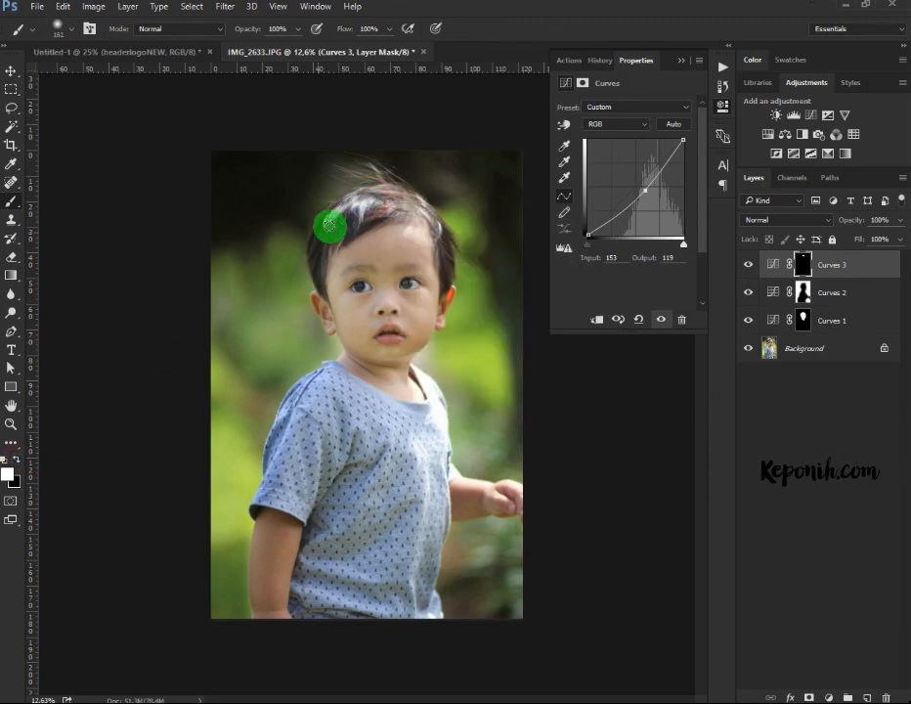
mouse_move(323, 221)
mouse_down()
mouse_move(415, 209)
mouse_move(387, 207)
mouse_up()
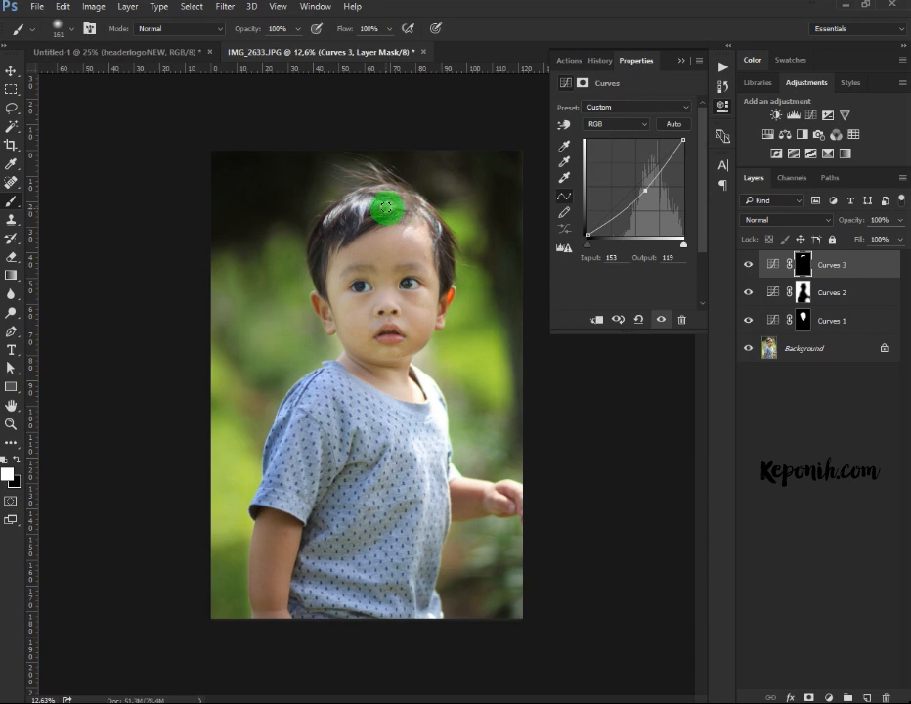
right_click(387, 207)
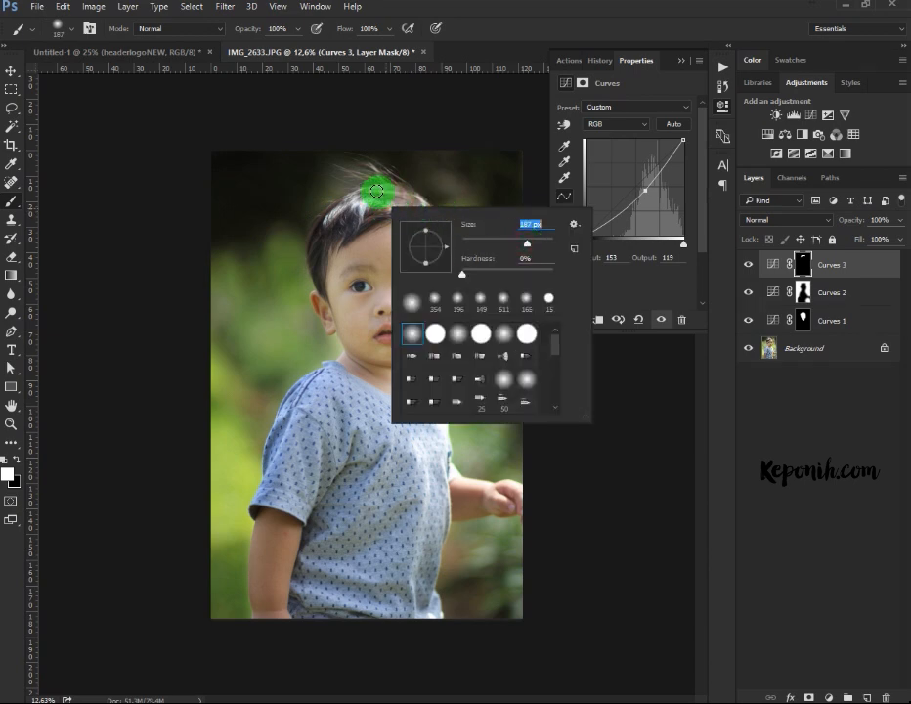
key(Return)
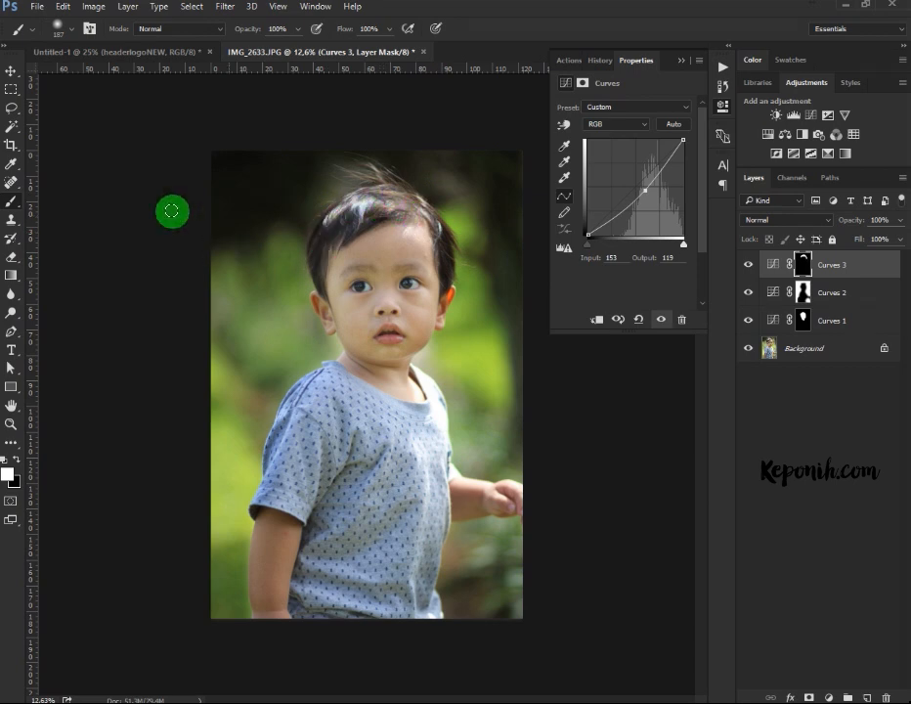
Step: Select a rectangle on the shirt's chest and add a Curves adjustment layer from it, lowering the curve to input 140, output 121
click(12, 89)
click(322, 434)
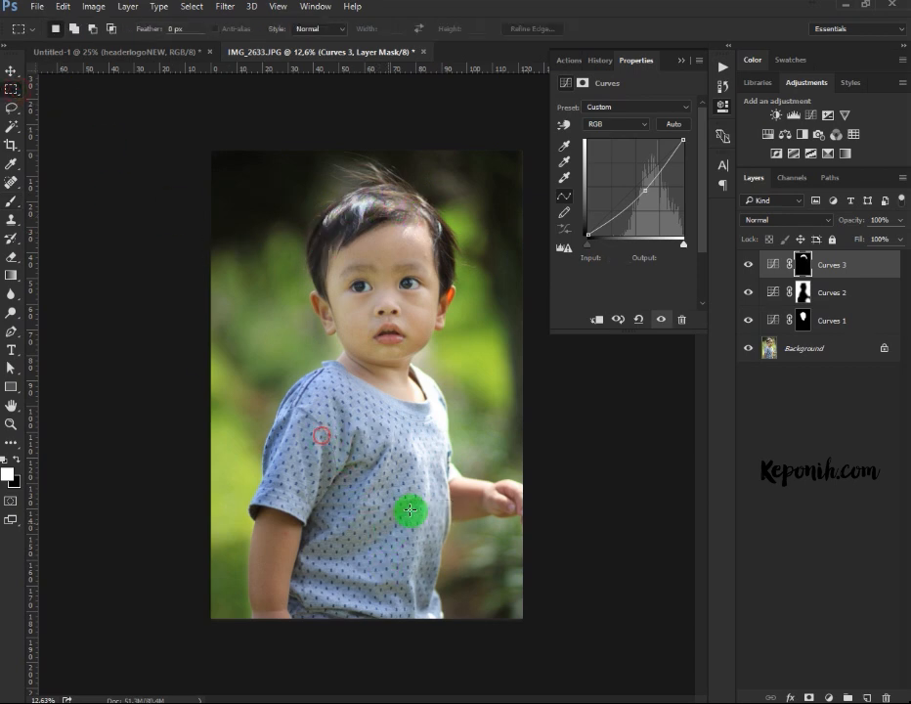
drag(410, 510, 391, 533)
click(829, 696)
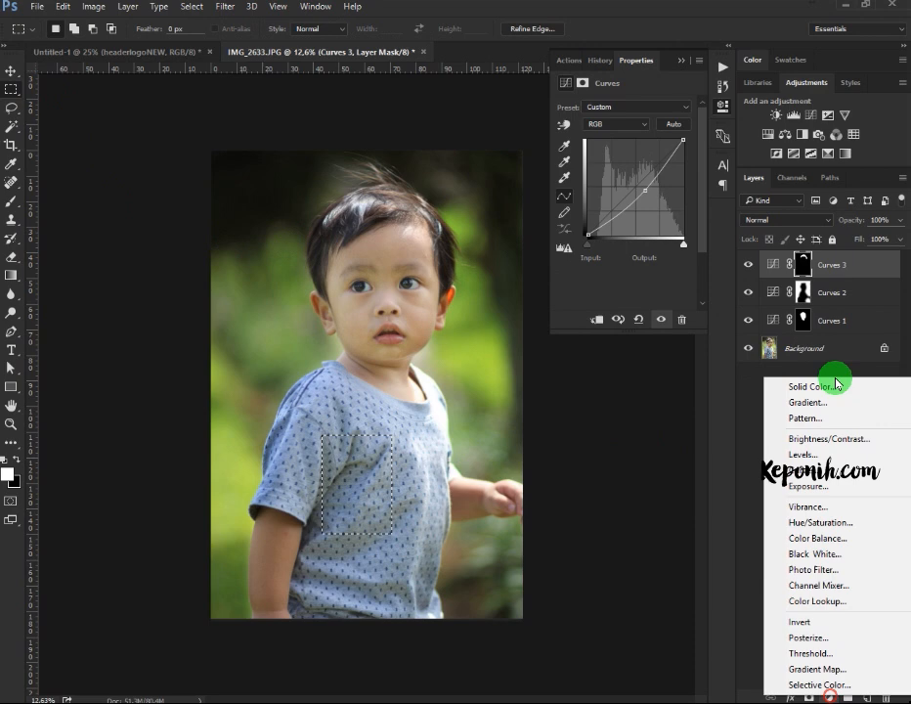
click(816, 470)
click(638, 189)
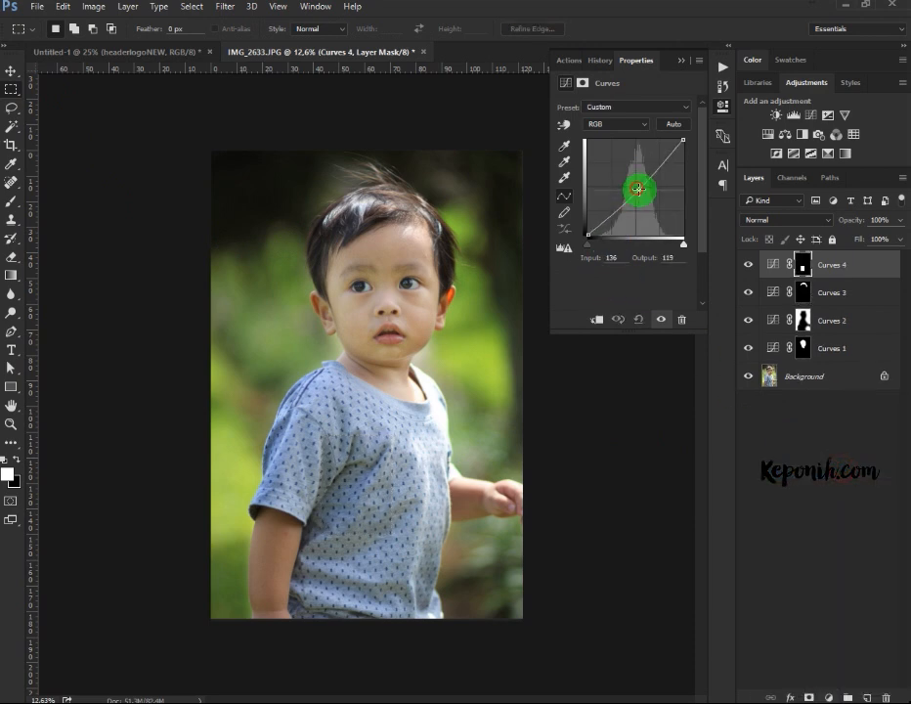
Step: Paint white over the shirt and sleeve on the Curves 4 mask, using a soft brush at 259 px and 417 px
click(12, 199)
right_click(333, 430)
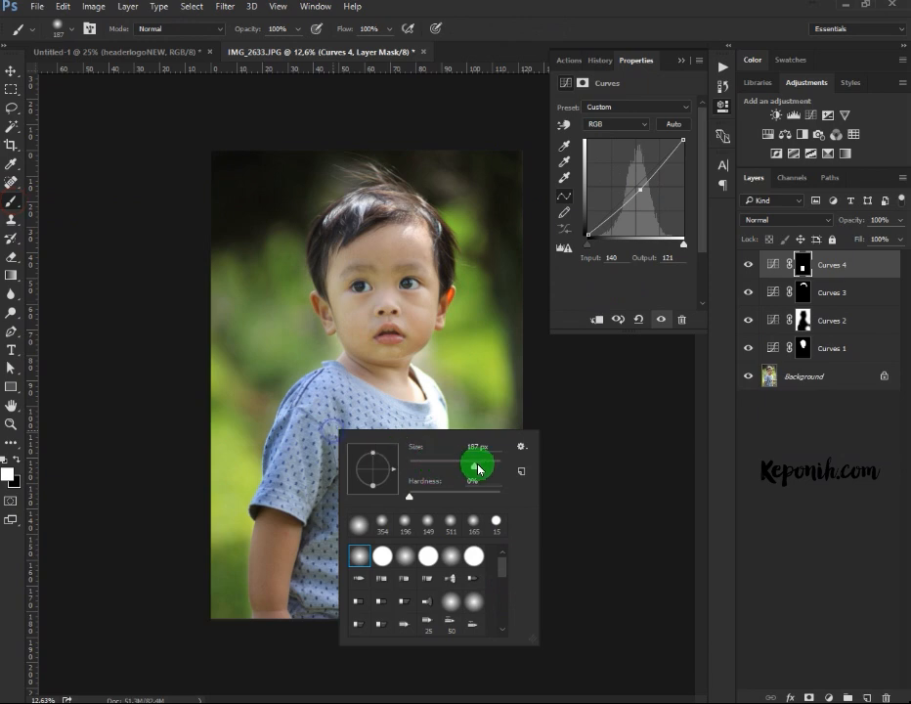
drag(475, 465, 478, 465)
click(285, 427)
right_click(326, 436)
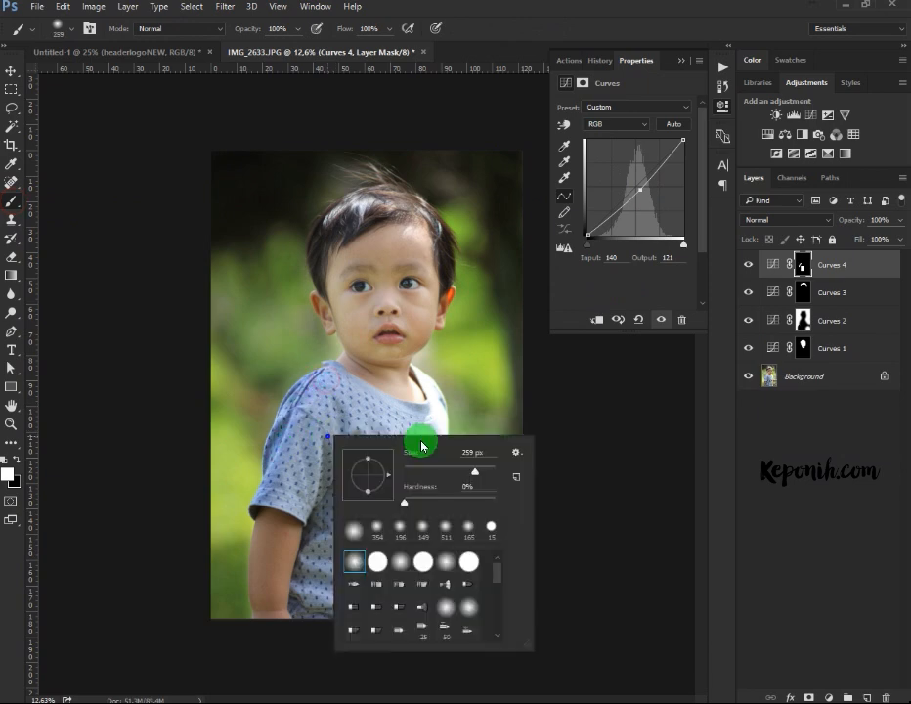
click(332, 386)
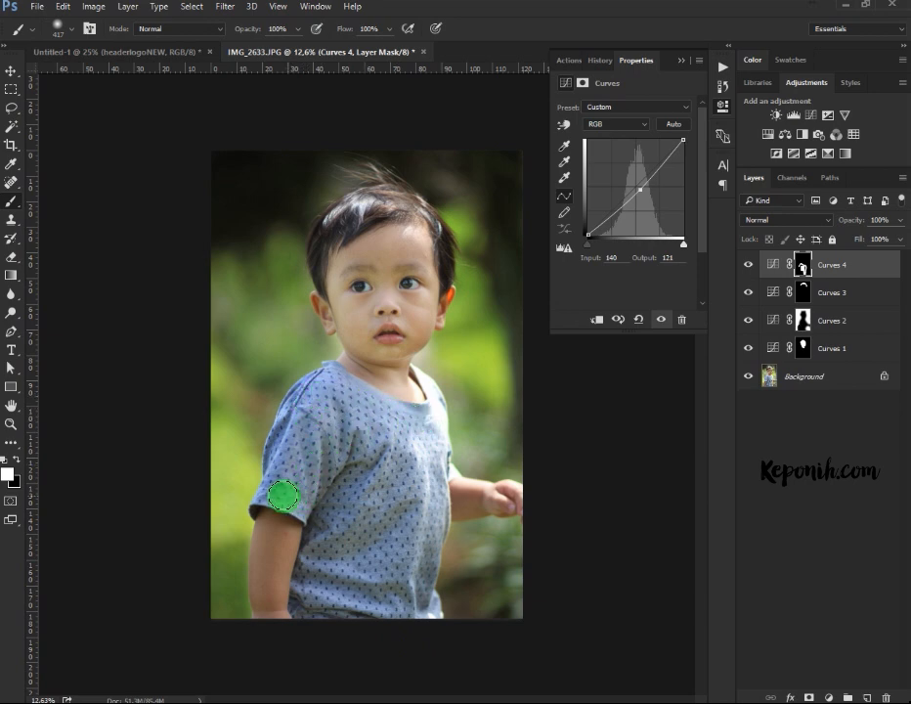
Step: Select a narrow rectangle on the child's lowered arm and add a Curves adjustment layer from it, raising the curve to input 146, output 159
click(11, 89)
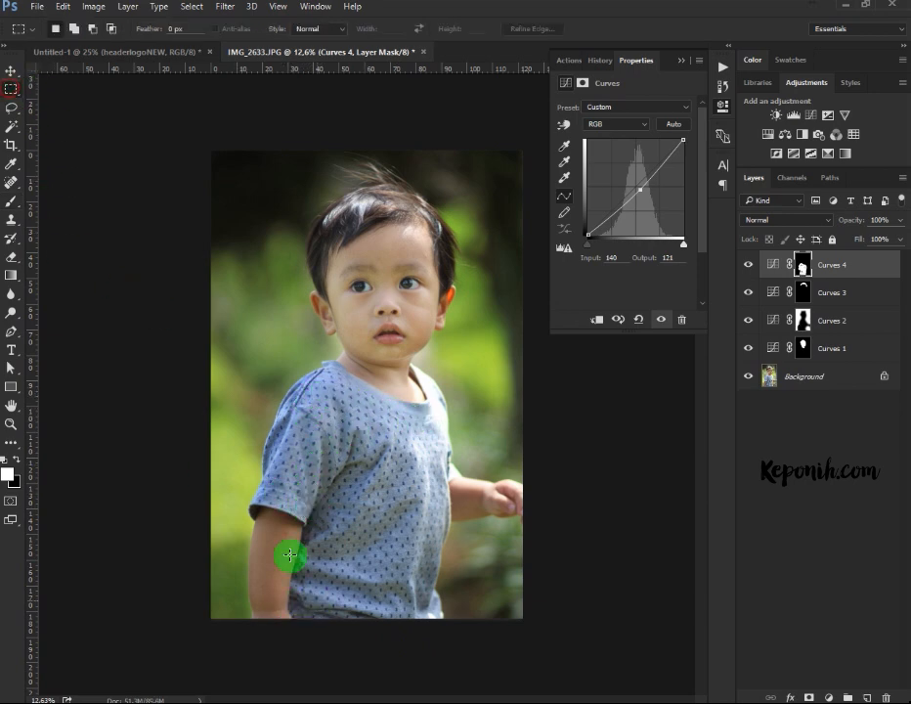
drag(265, 544, 275, 580)
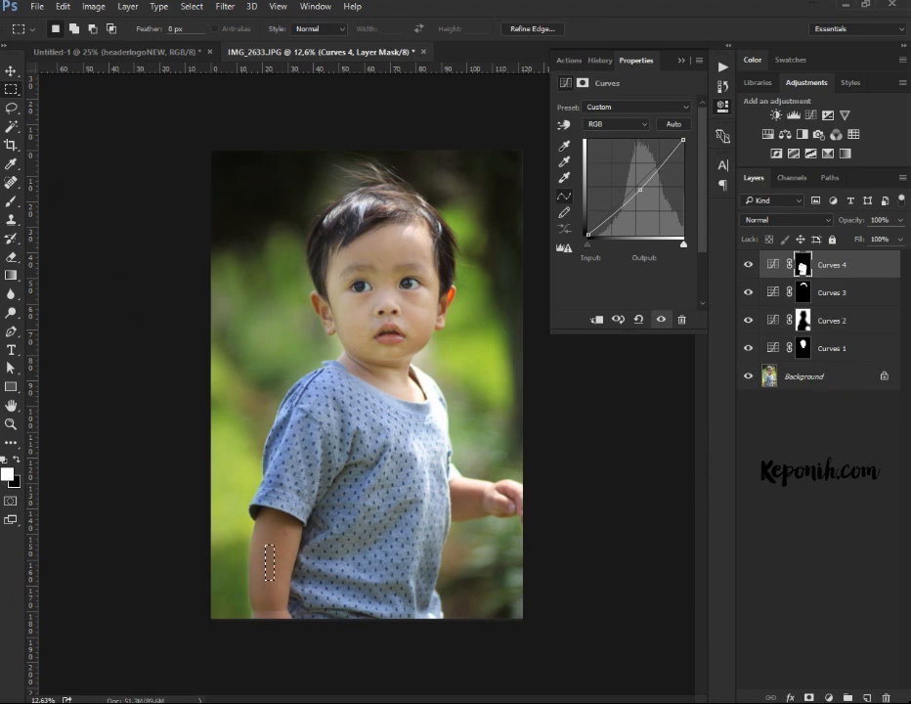
click(828, 698)
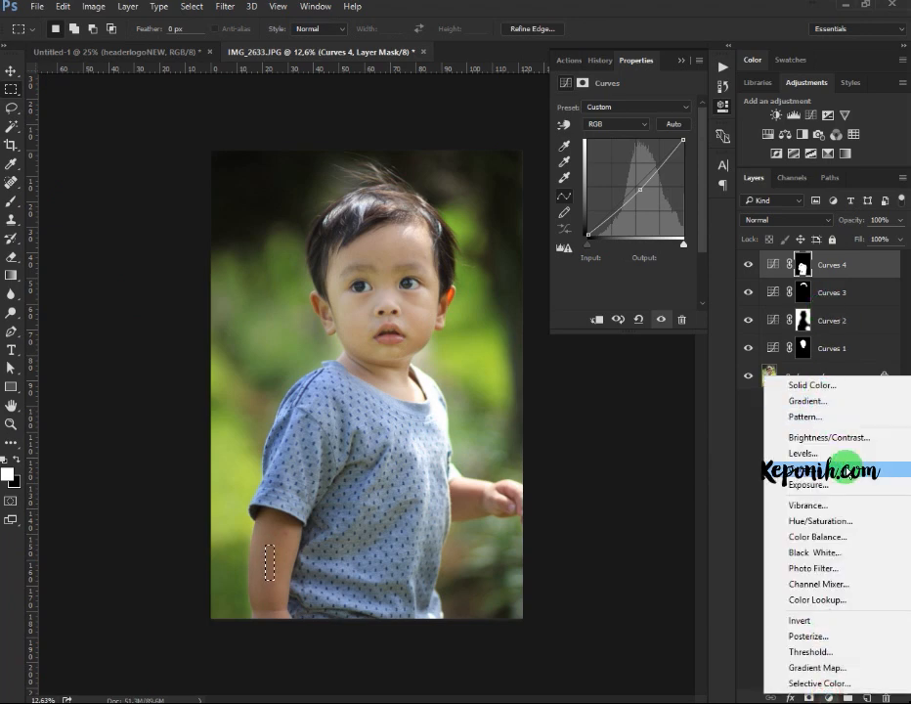
click(843, 470)
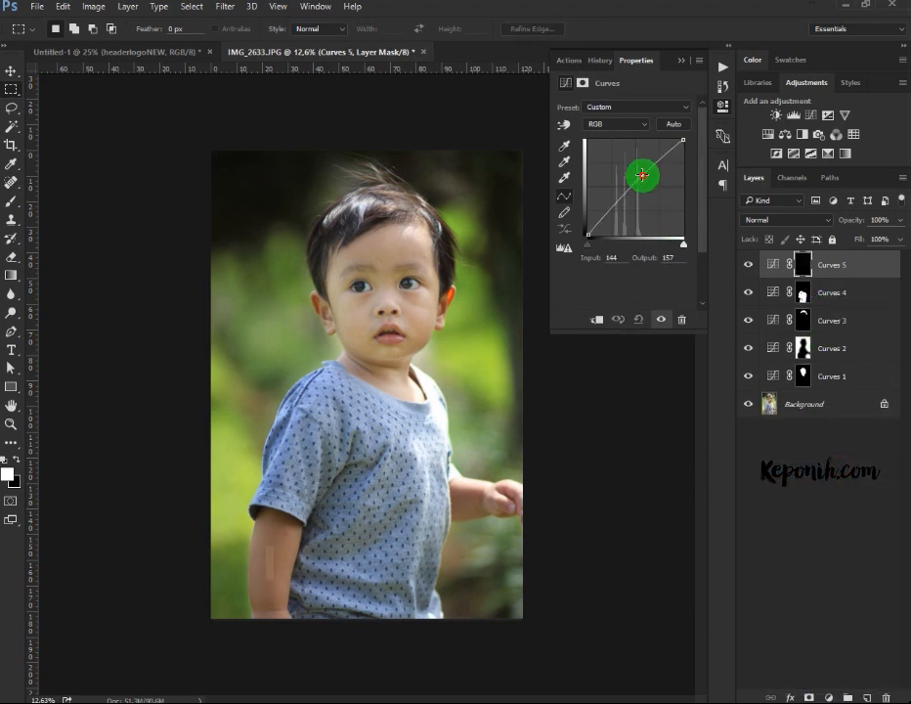
drag(641, 174, 643, 175)
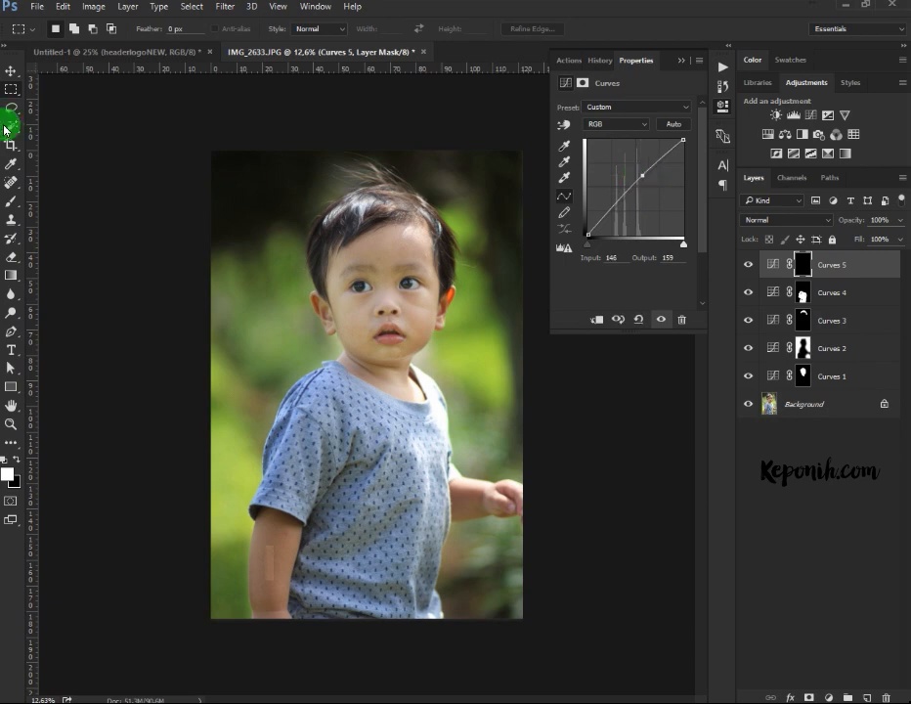
Step: Paint white over the lowered arm on the Curves 5 mask with a 228 px soft brush
click(16, 200)
right_click(372, 503)
drag(507, 525, 489, 528)
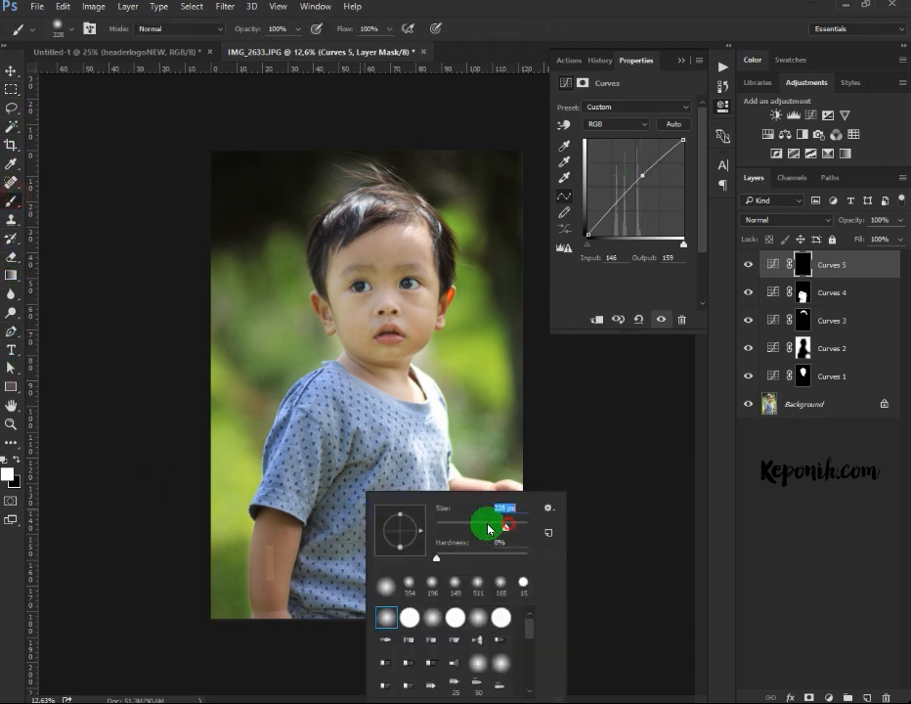
click(258, 523)
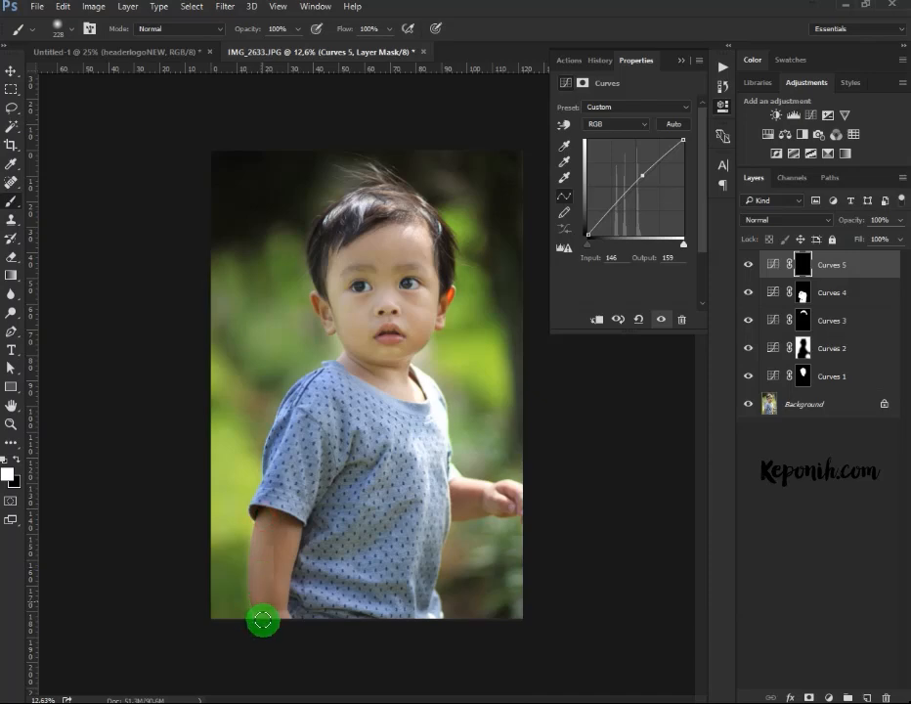
mouse_move(262, 620)
mouse_down()
mouse_move(276, 508)
mouse_move(276, 620)
mouse_move(271, 563)
mouse_move(294, 532)
mouse_move(271, 621)
mouse_move(264, 612)
mouse_move(283, 546)
mouse_move(264, 524)
mouse_move(301, 492)
mouse_up()
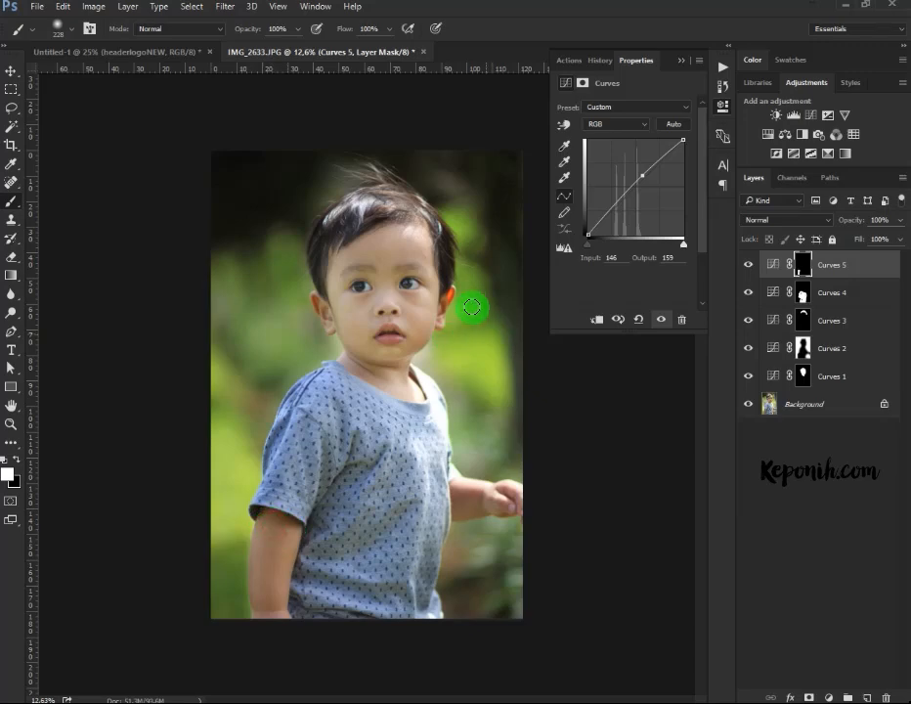
Step: Switch to the Move tool, deselect all layers and collapse the adjustment properties
click(11, 72)
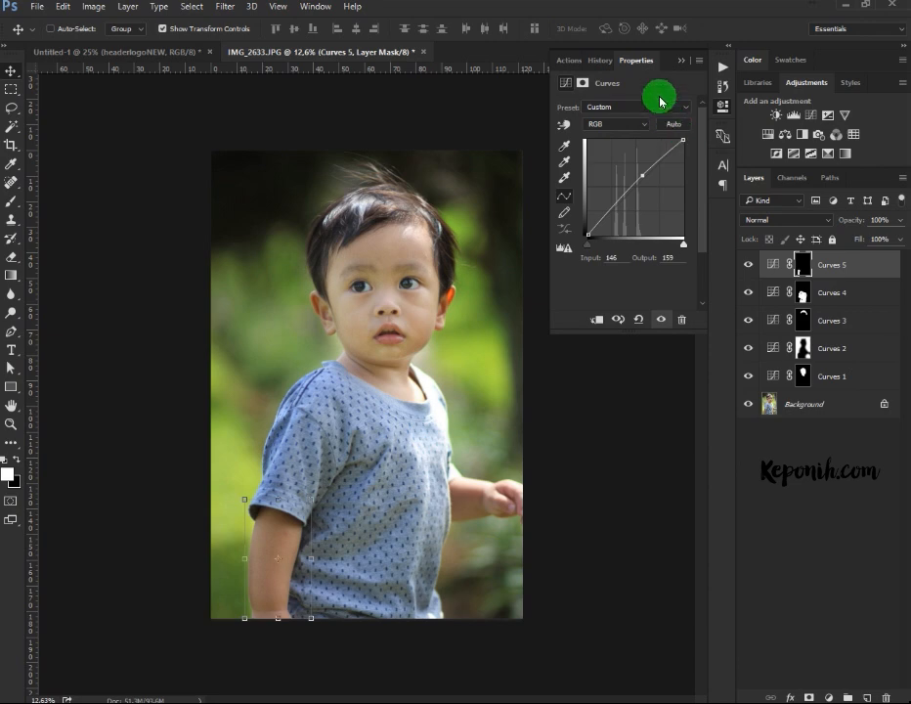
click(826, 428)
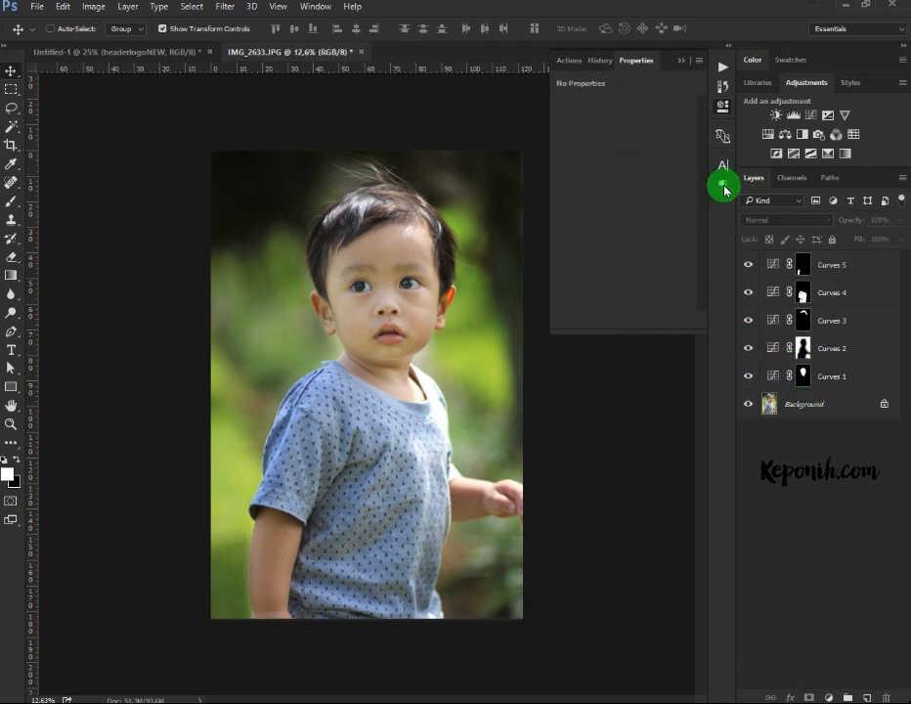
click(688, 64)
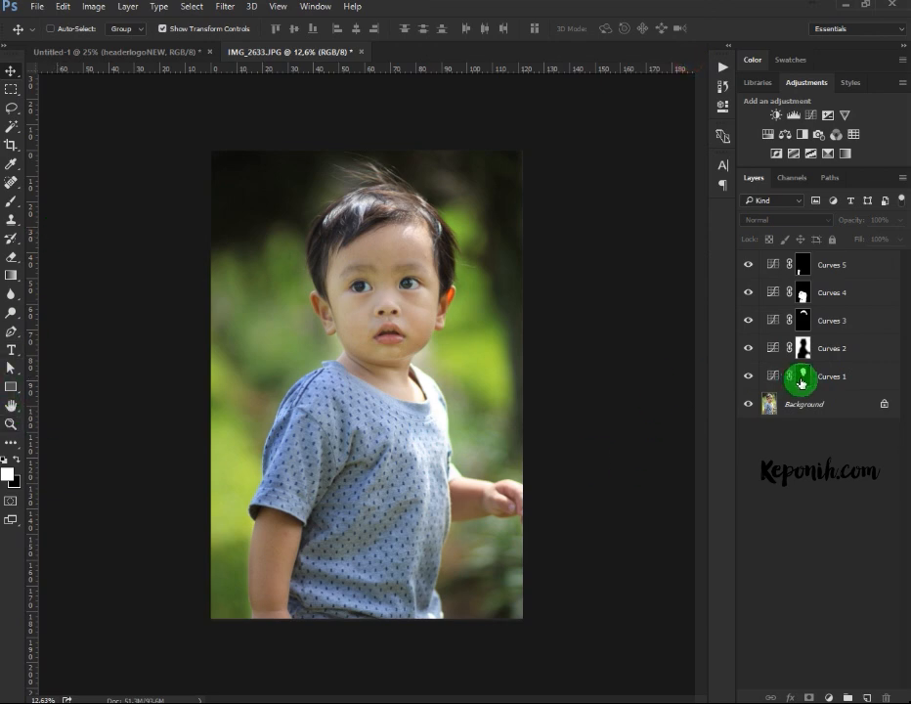
Step: Duplicate the Background layer and place the copy above Curves 5 at the top of the layer stack
click(820, 407)
click(852, 577)
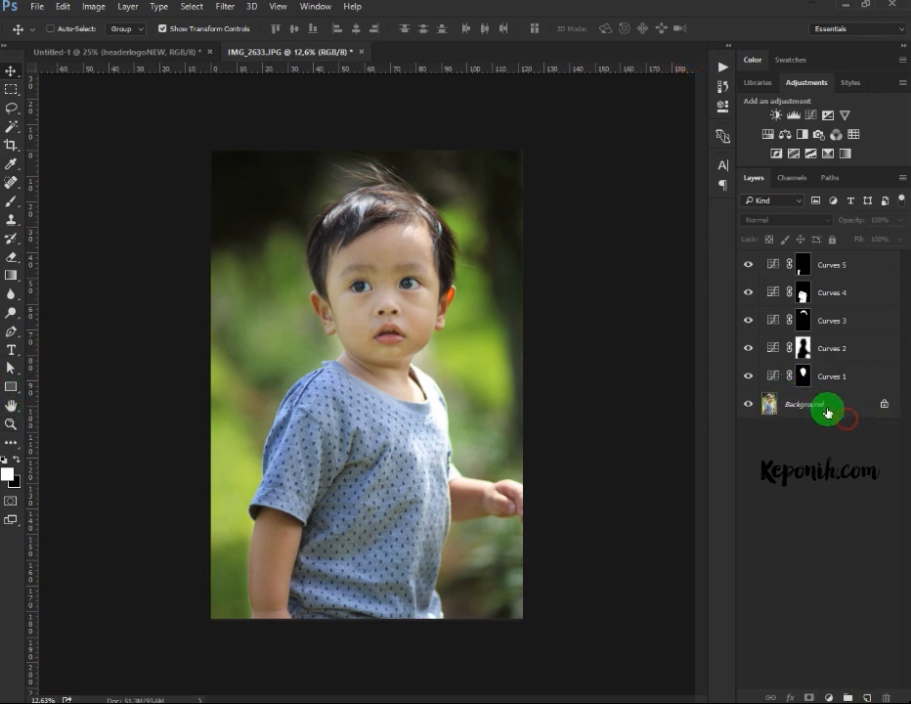
drag(838, 418, 862, 250)
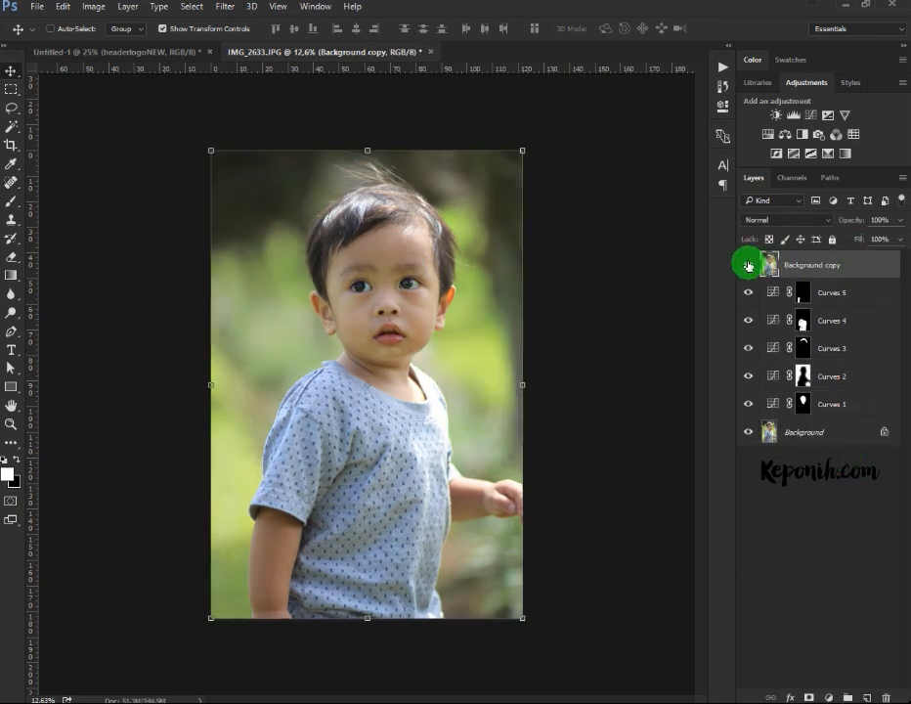
Step: Toggle the Background copy's visibility to compare the original photo with the edit, and leave the copy hidden
click(747, 265)
click(747, 265)
click(748, 265)
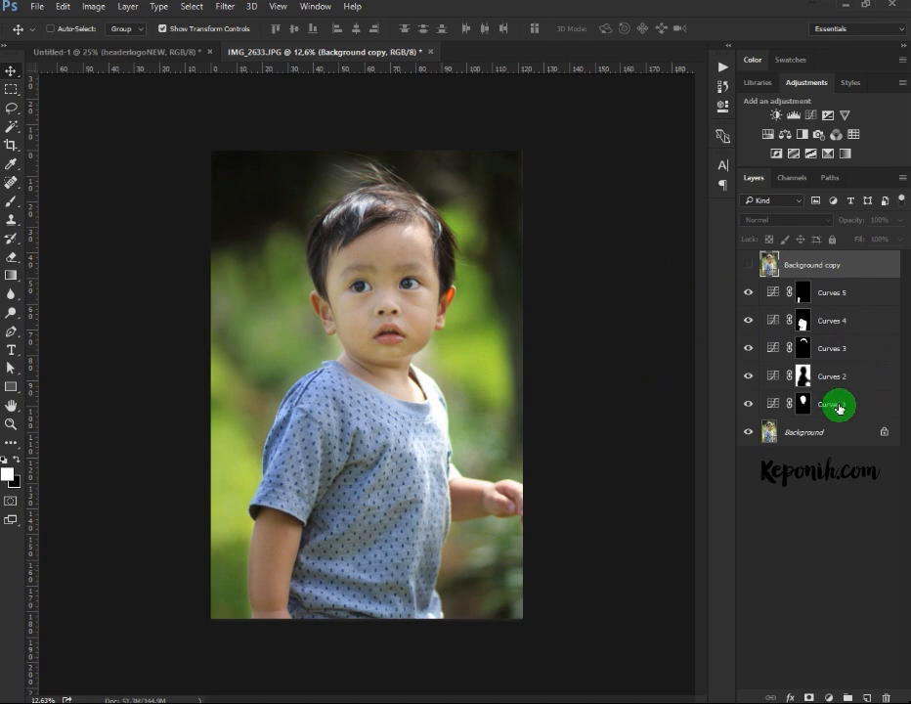
Step: Toggle the visibility of the Curves 1 layer to examine its effect on the face, leaving the layer visible and selected
click(803, 404)
click(748, 405)
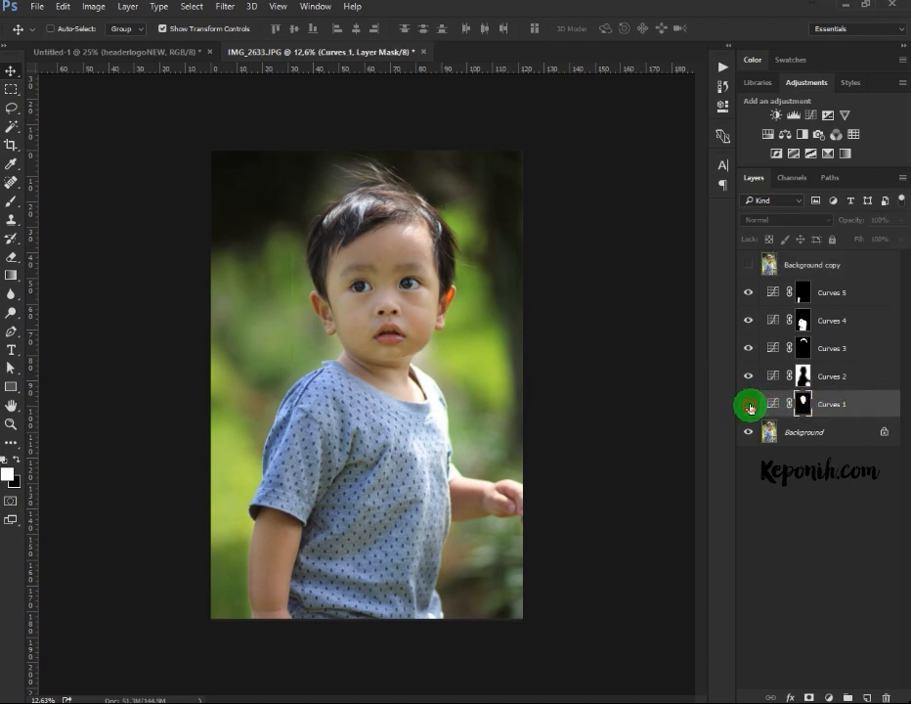
click(748, 405)
click(748, 405)
click(749, 405)
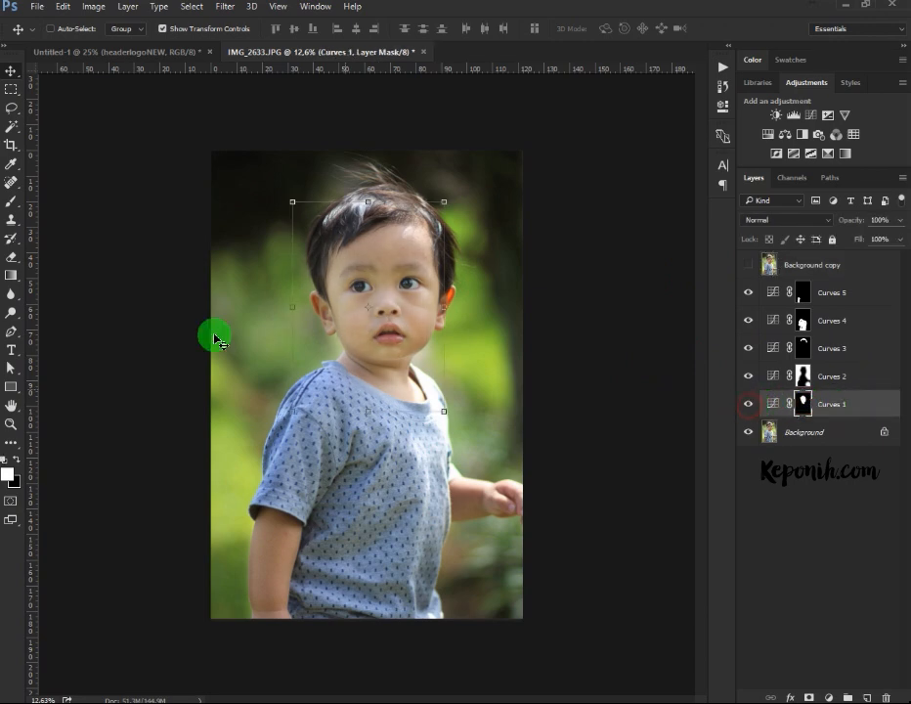
Step: Select a rectangle on the child's face and add a Brightness/Contrast adjustment layer above Curves 1 with contrast at 33
click(10, 89)
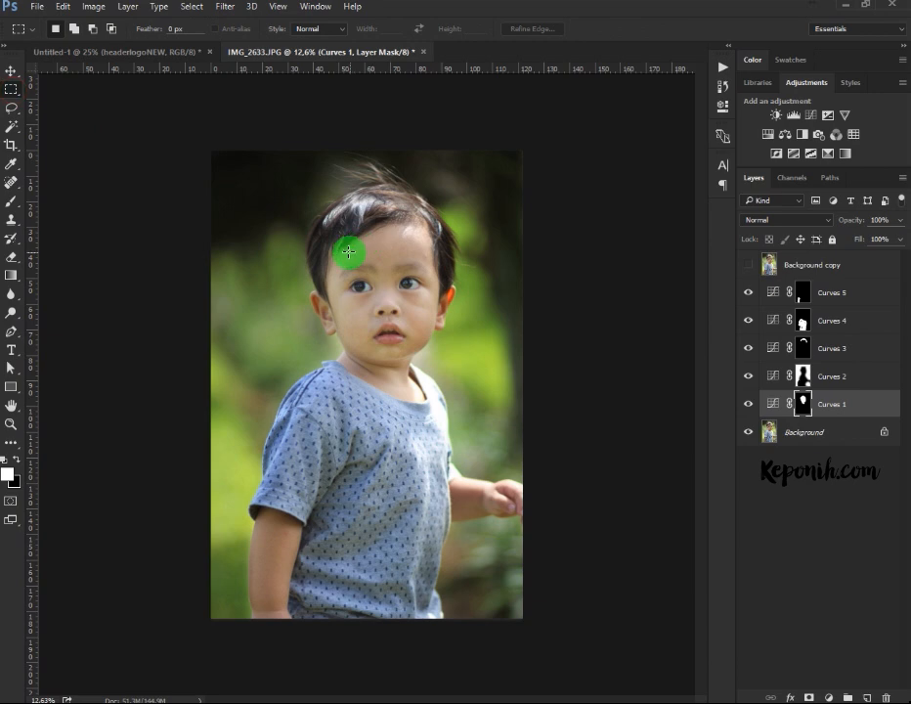
drag(348, 253, 420, 342)
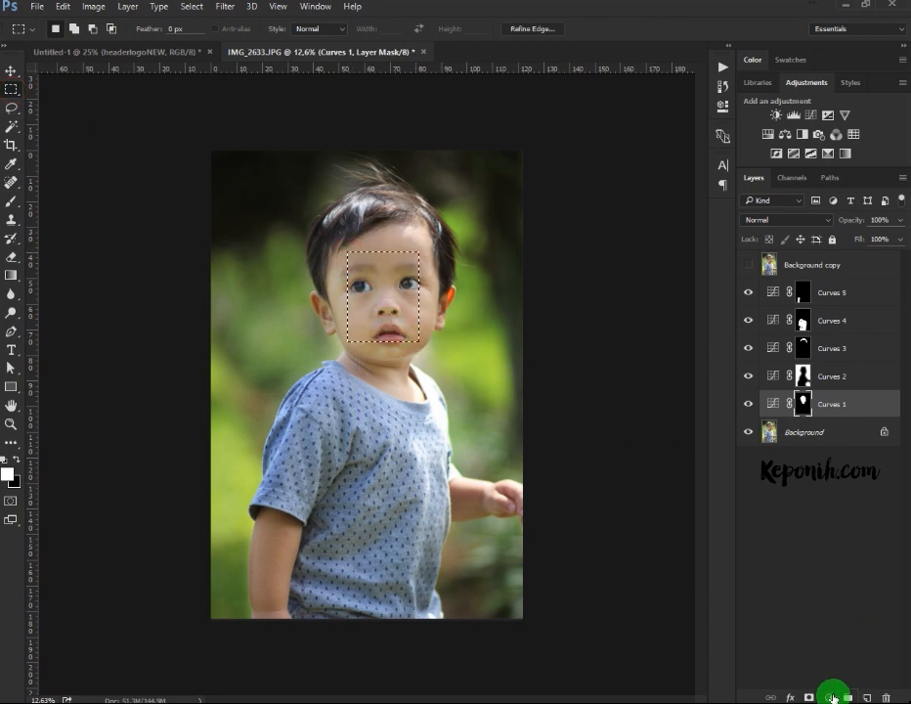
click(832, 697)
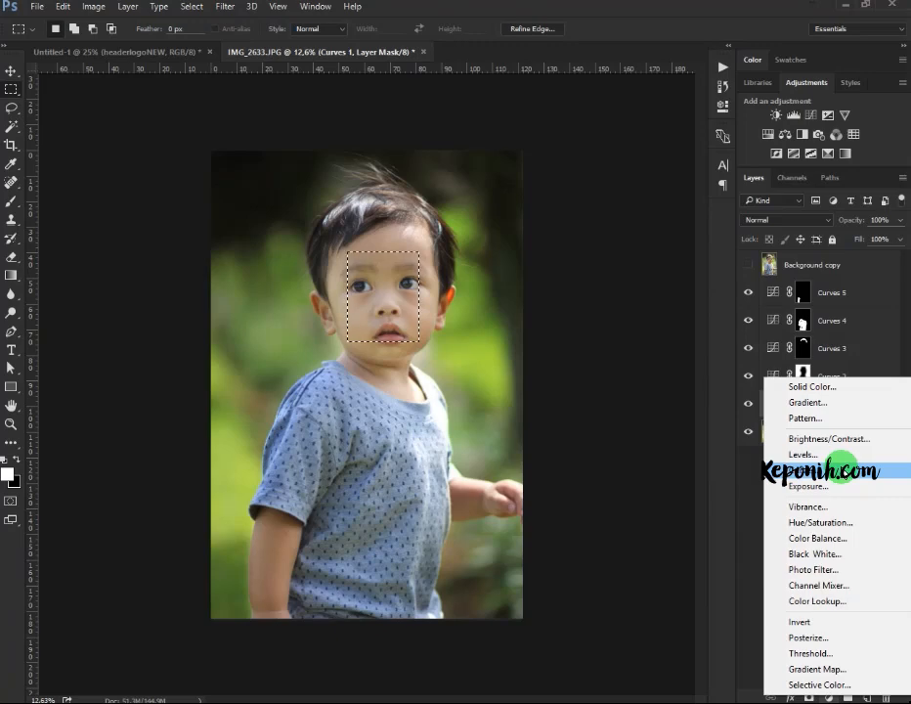
click(836, 438)
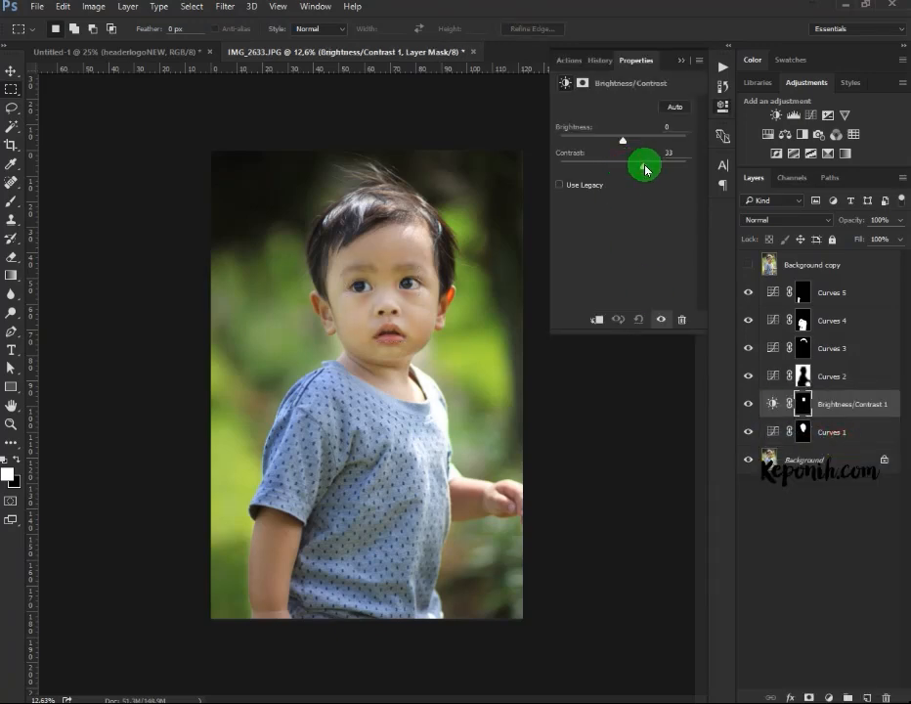
Step: Paint white over the face and neck on the Brightness/Contrast mask with a 369 px soft brush, and raise the contrast further
click(11, 201)
right_click(386, 304)
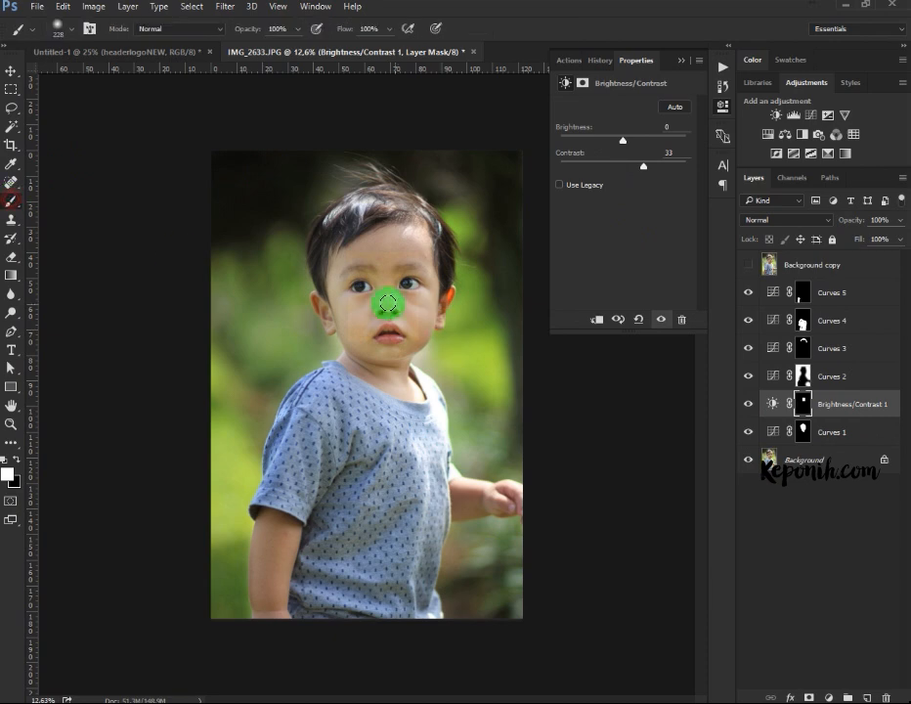
click(534, 338)
click(365, 249)
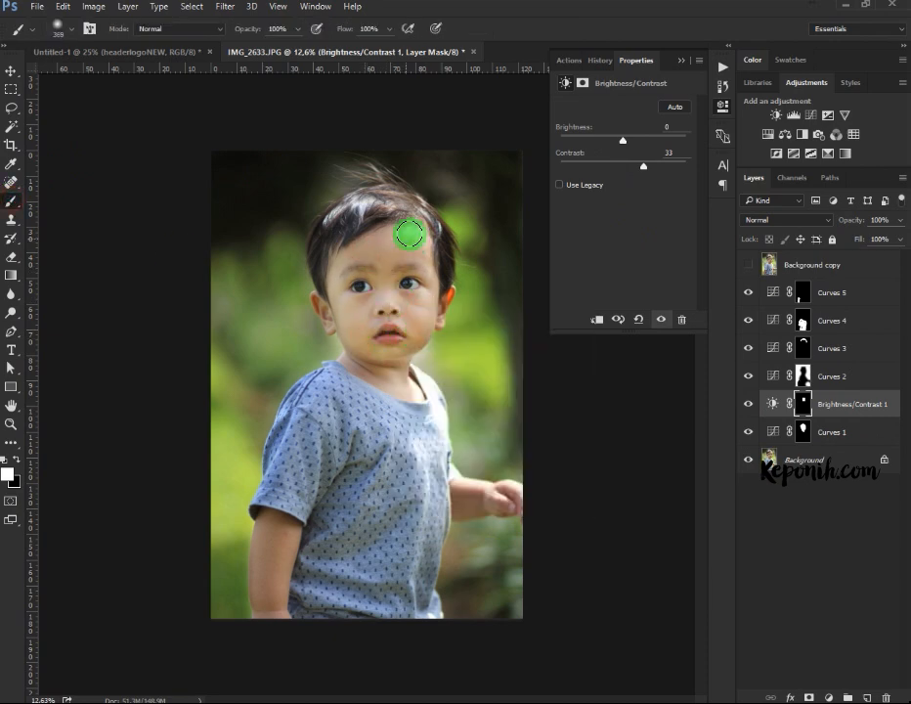
mouse_move(419, 300)
mouse_down()
mouse_move(383, 358)
mouse_move(350, 364)
mouse_move(418, 392)
mouse_up()
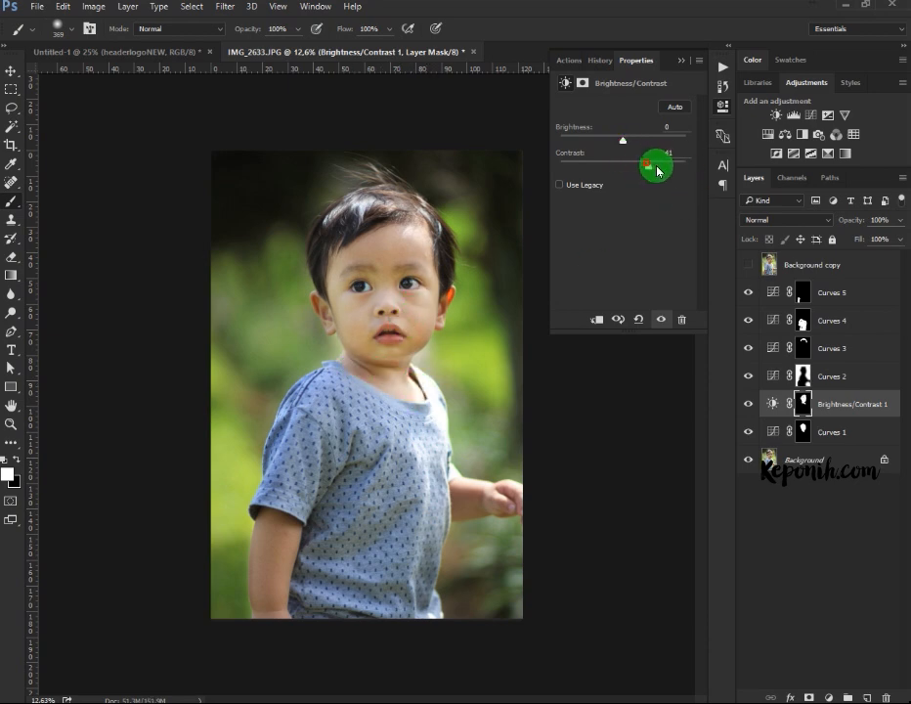
click(680, 59)
Step: Toggle the Background copy's visibility to compare the original with the contrast-adjusted face, leaving the copy hidden
click(747, 264)
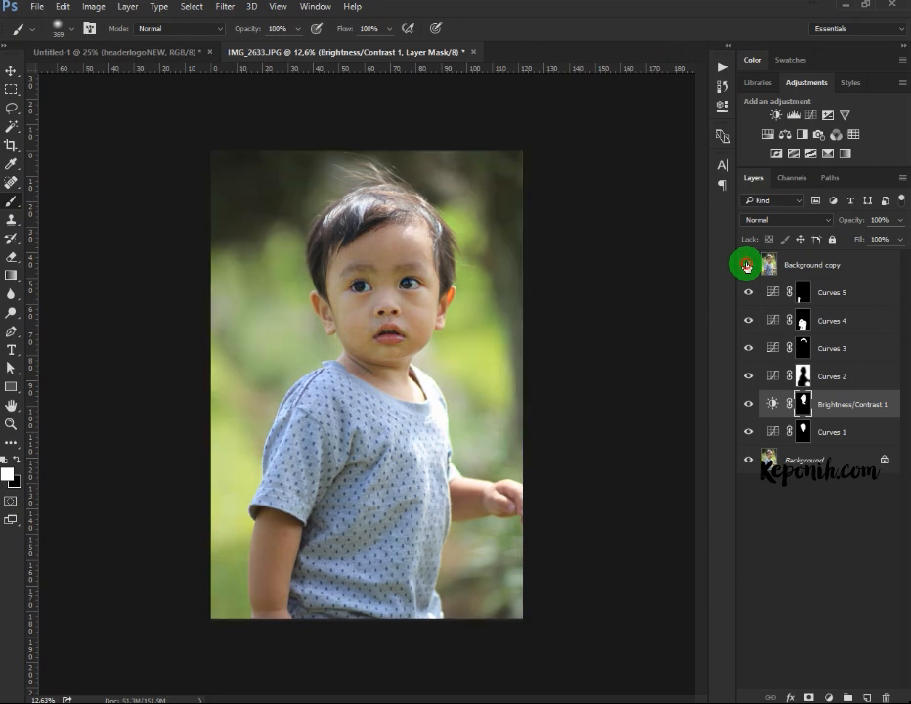
click(747, 265)
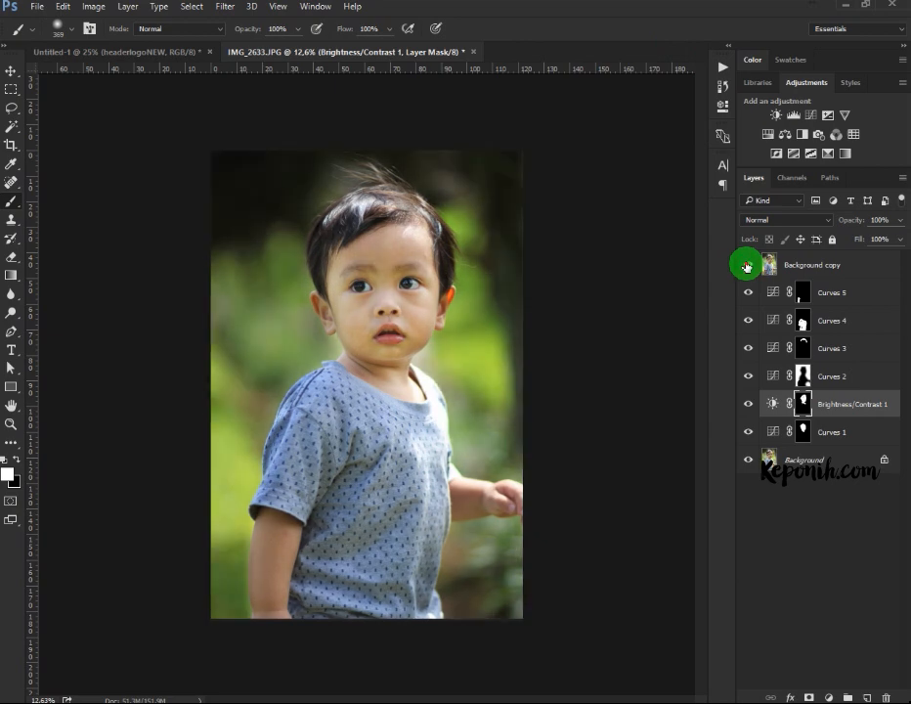
click(747, 264)
click(747, 265)
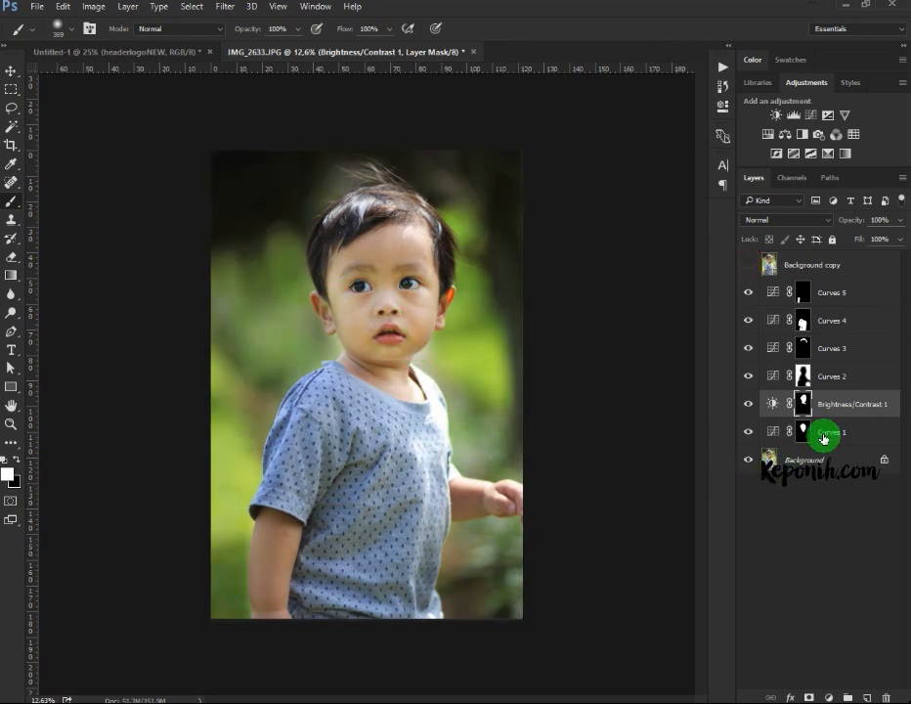
Step: Open the curve settings of the Curves 1 layer to examine them, and collapse the properties again
click(824, 431)
click(770, 431)
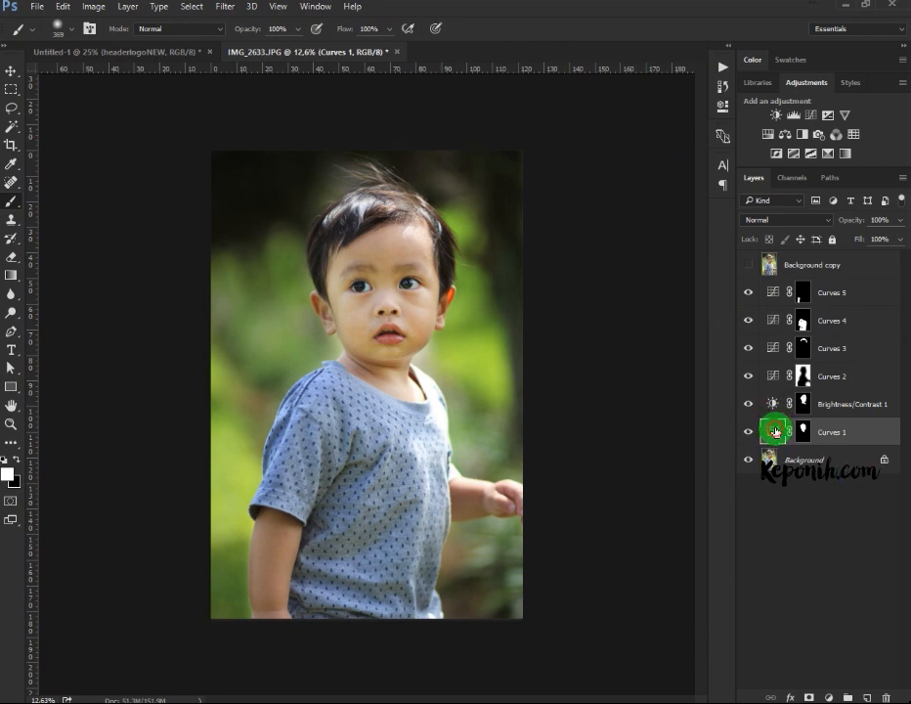
double_click(775, 432)
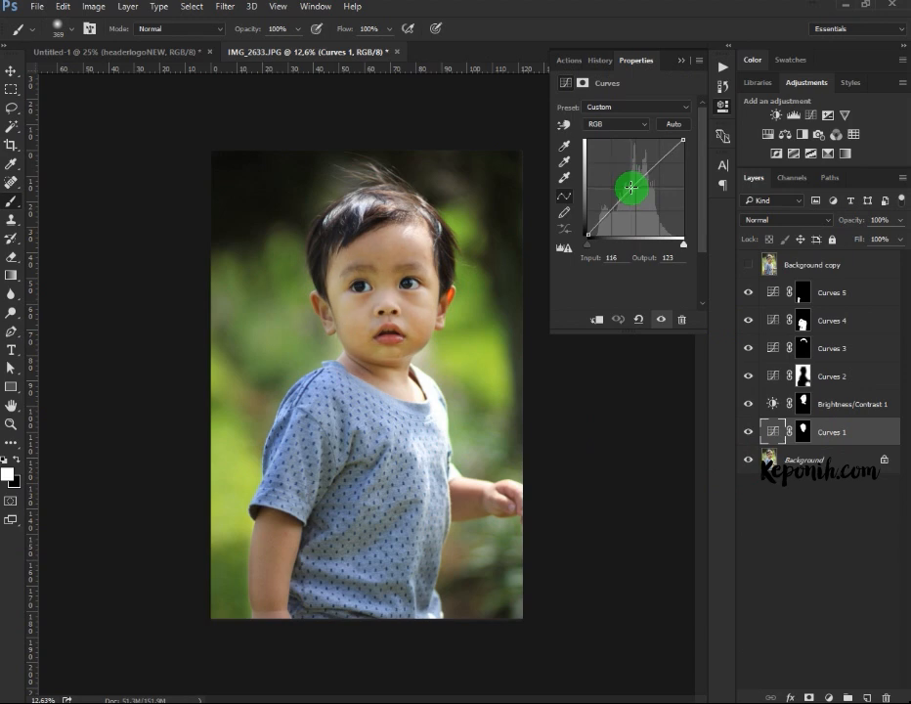
click(691, 62)
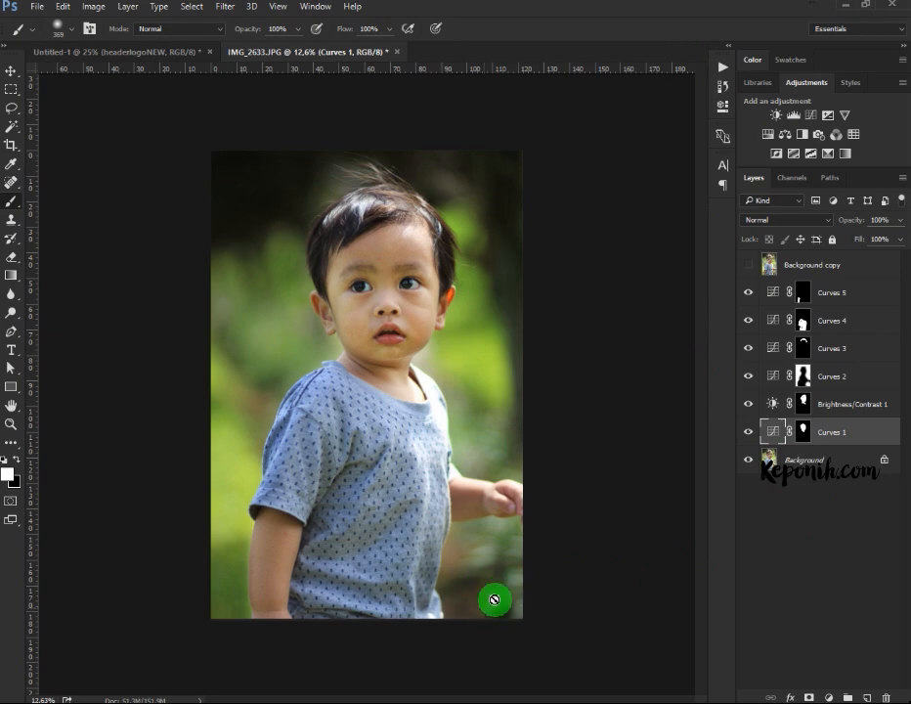
Step: Select the photo's lower-right corner and add a Curves layer above Curves 1, darkening it with a point at input 154, output 118
click(11, 89)
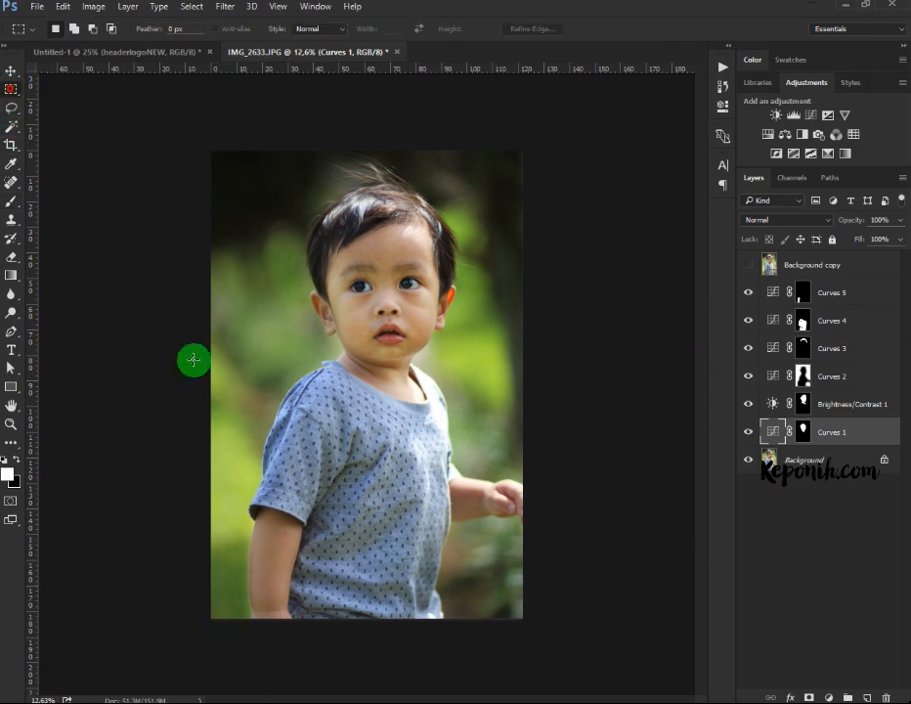
drag(485, 592, 551, 638)
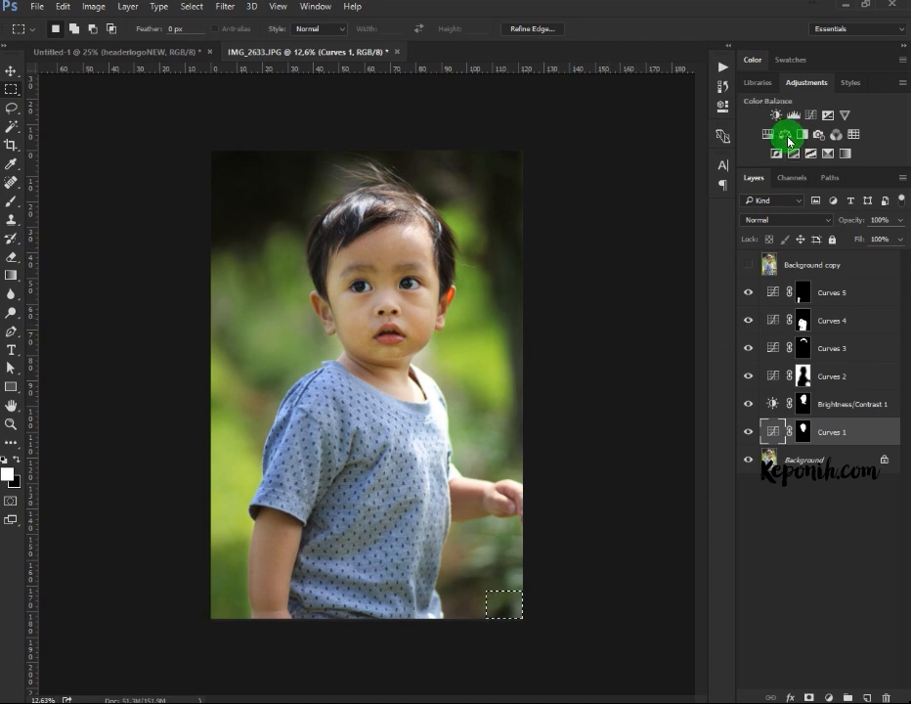
click(814, 115)
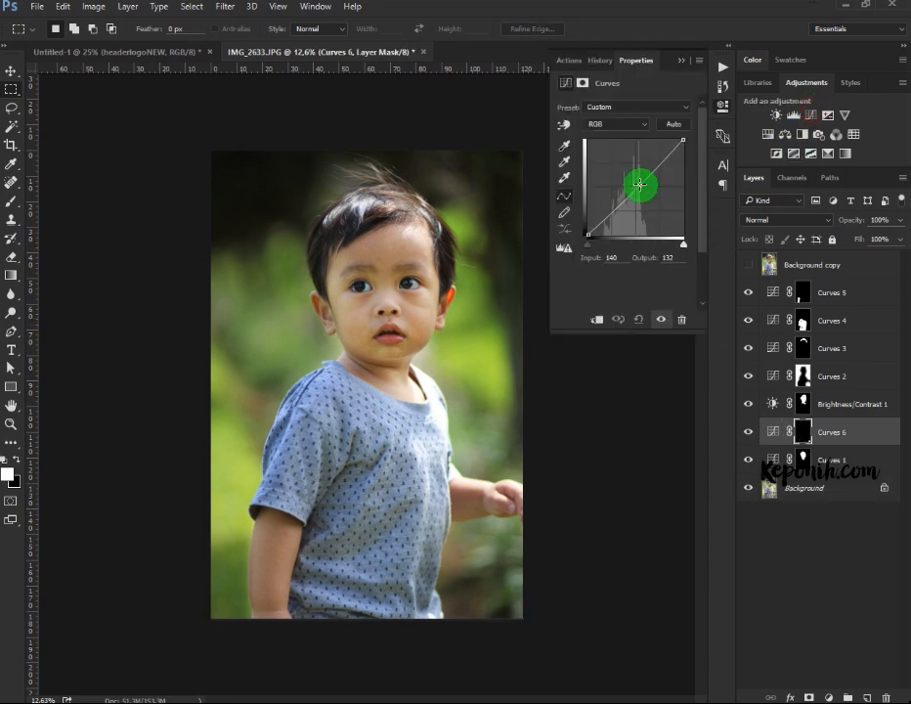
drag(640, 183, 645, 189)
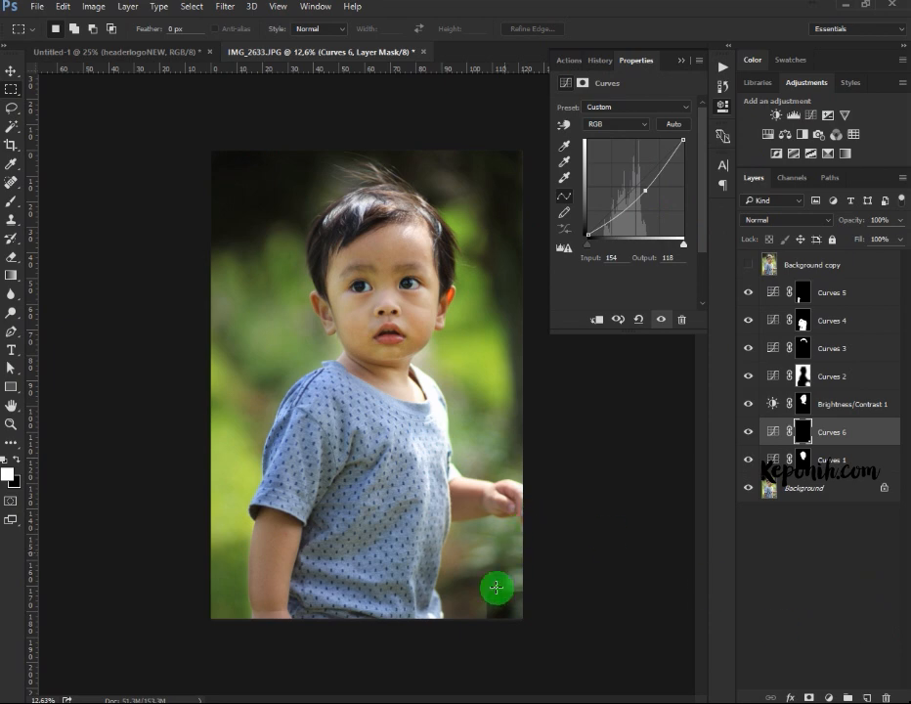
Step: Paint white along the photo's bottom edge, sides and upper-right corner on the Curves 6 mask with a 1102 px soft brush
click(11, 200)
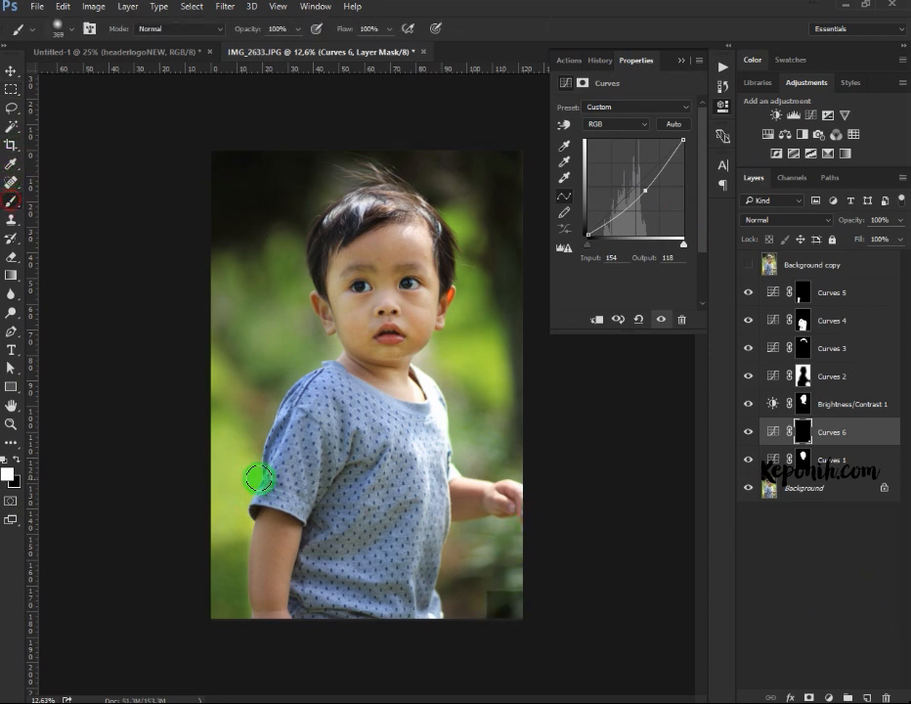
right_click(507, 542)
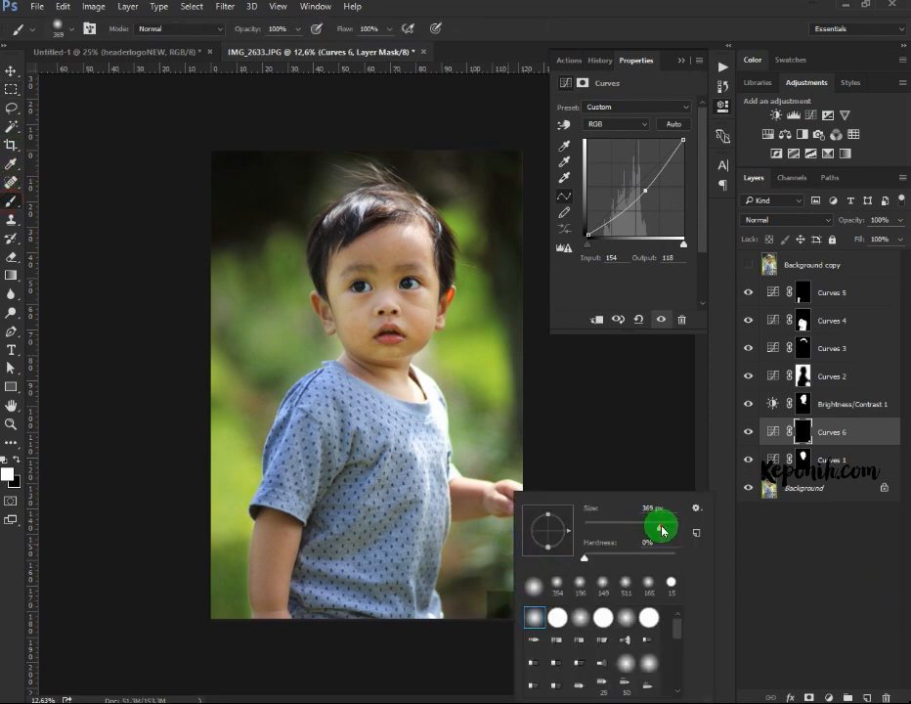
drag(472, 614, 401, 667)
drag(525, 594, 399, 645)
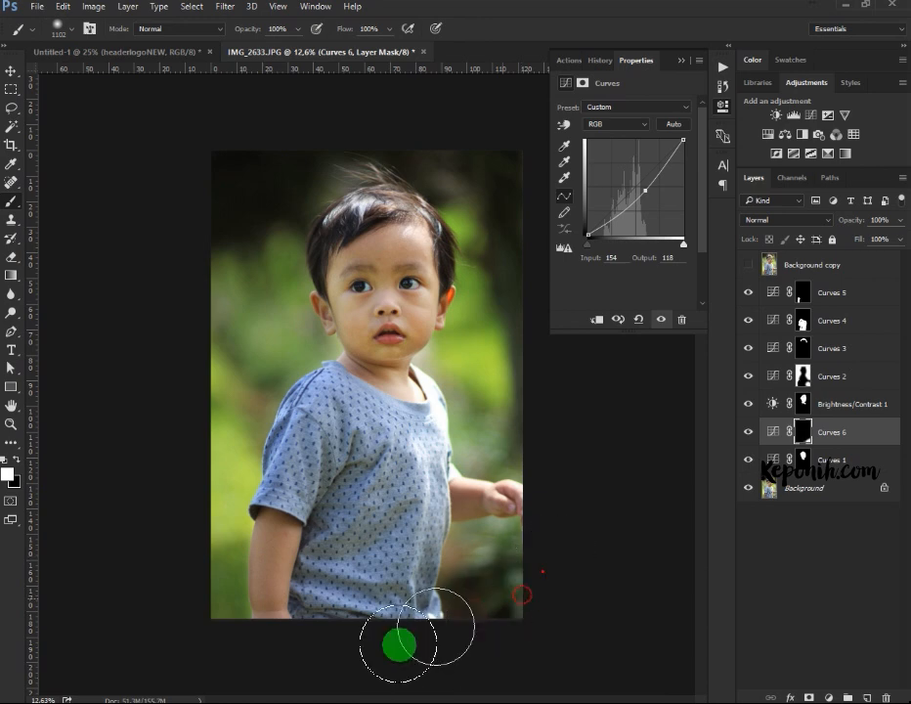
drag(543, 572, 255, 696)
mouse_move(171, 535)
mouse_down()
mouse_move(236, 693)
mouse_move(245, 630)
mouse_move(224, 694)
mouse_up()
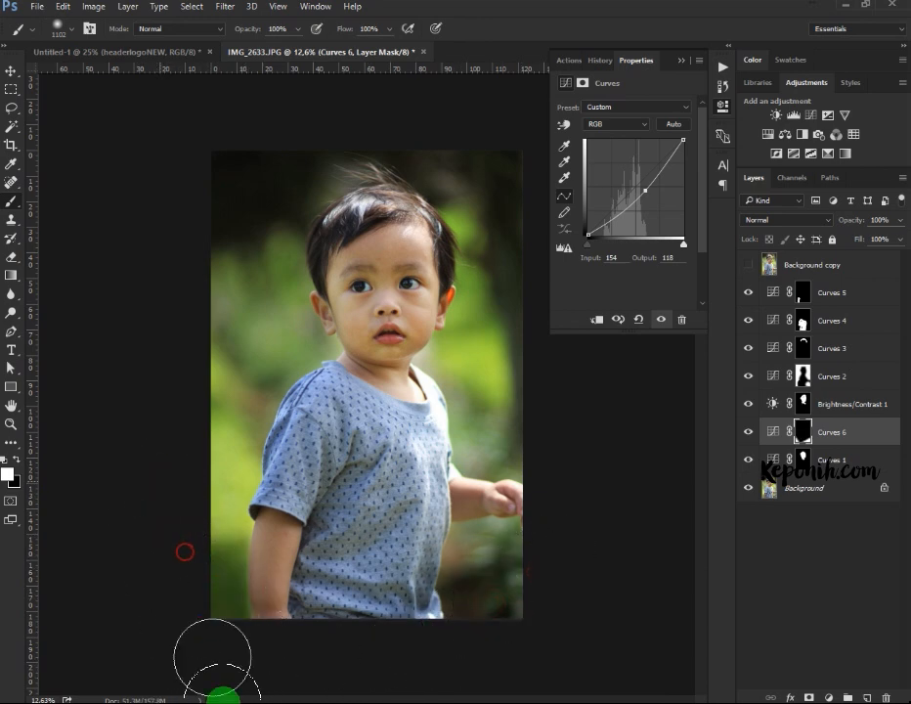
drag(192, 449, 209, 605)
drag(199, 487, 185, 506)
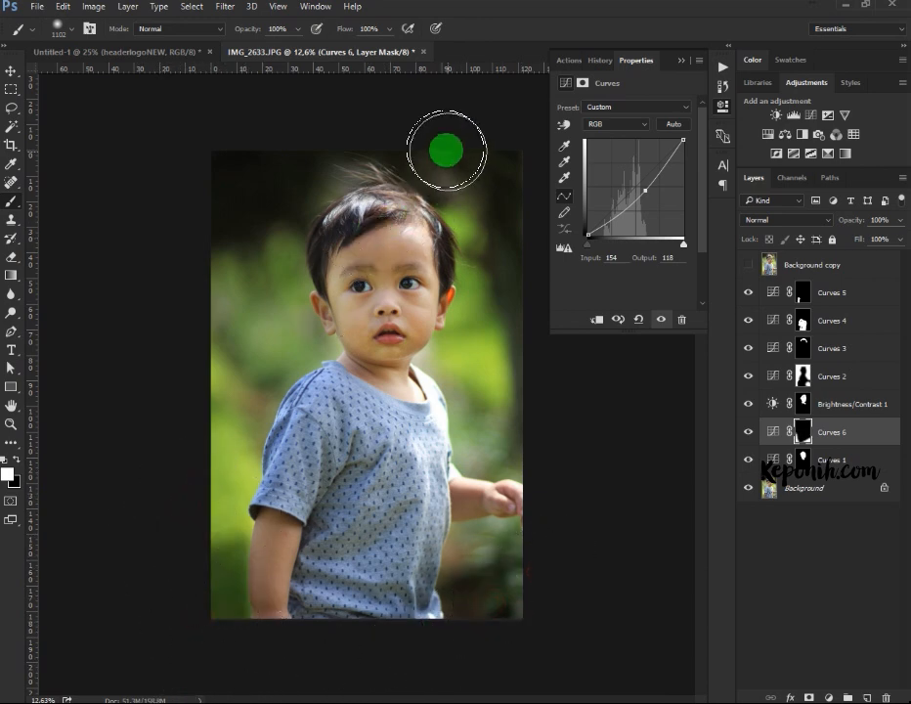
drag(451, 148, 586, 213)
drag(500, 142, 568, 372)
drag(568, 485, 583, 486)
drag(529, 565, 560, 546)
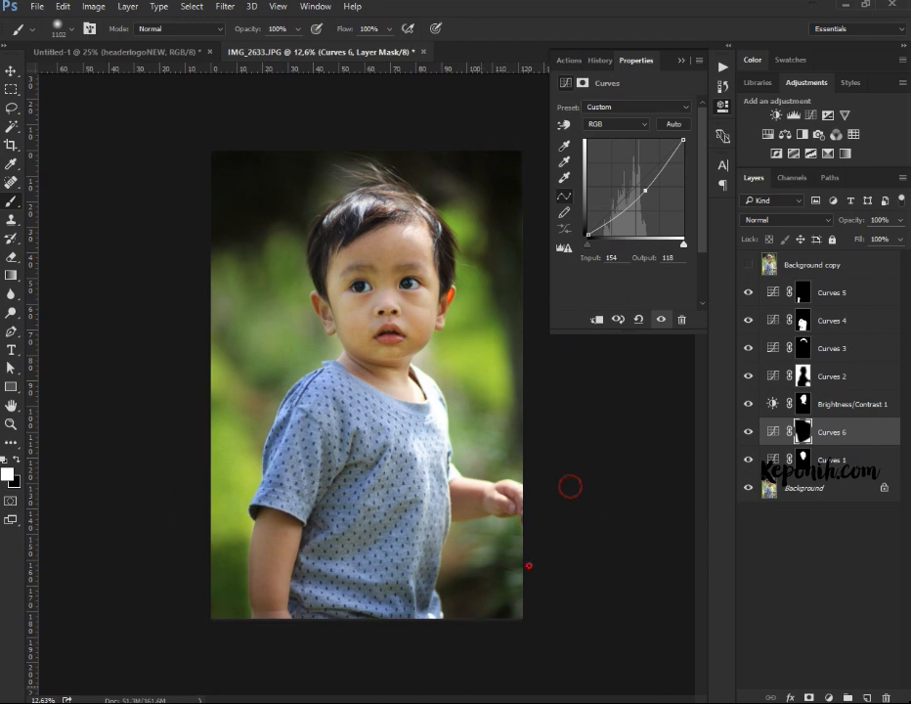
mouse_move(203, 557)
mouse_down()
mouse_move(204, 625)
mouse_move(162, 537)
mouse_move(253, 663)
mouse_up()
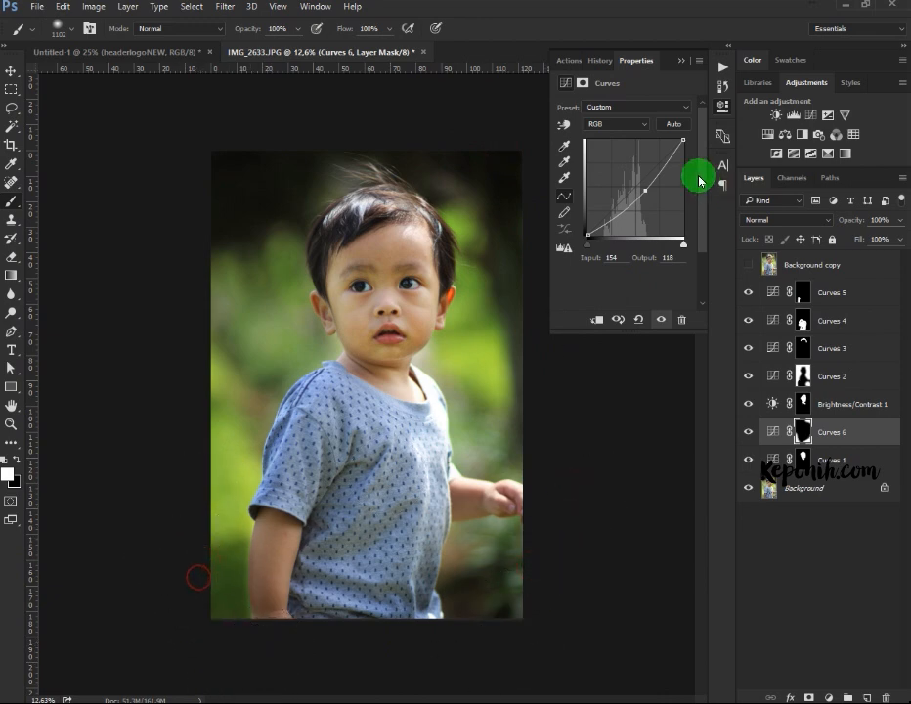
Step: Collapse the adjustment properties and toggle the Background copy to compare the original with the darkened edges, leaving it hidden
click(677, 62)
click(748, 266)
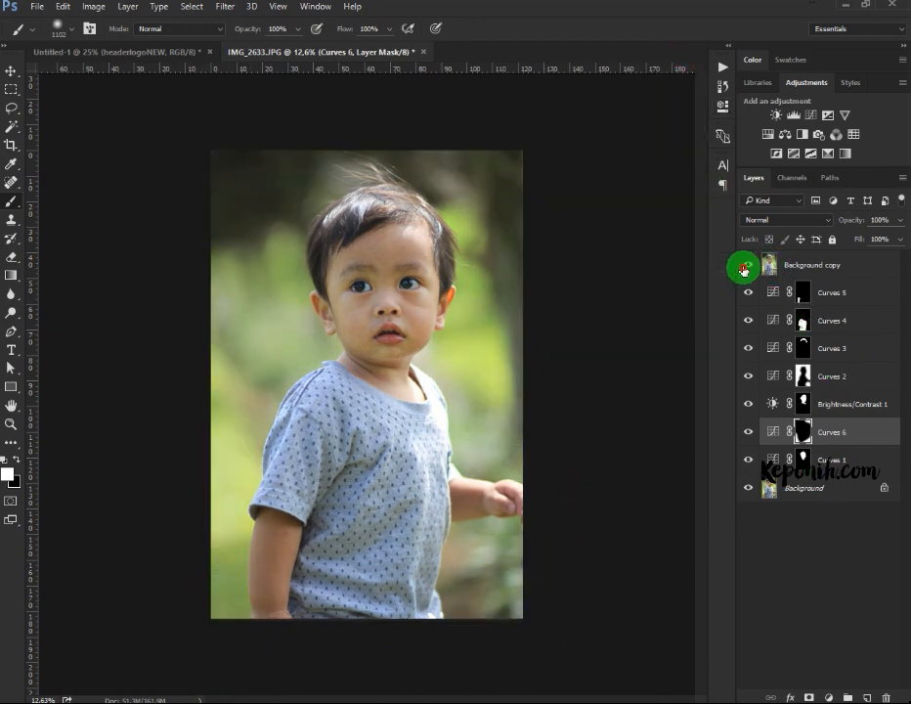
click(744, 268)
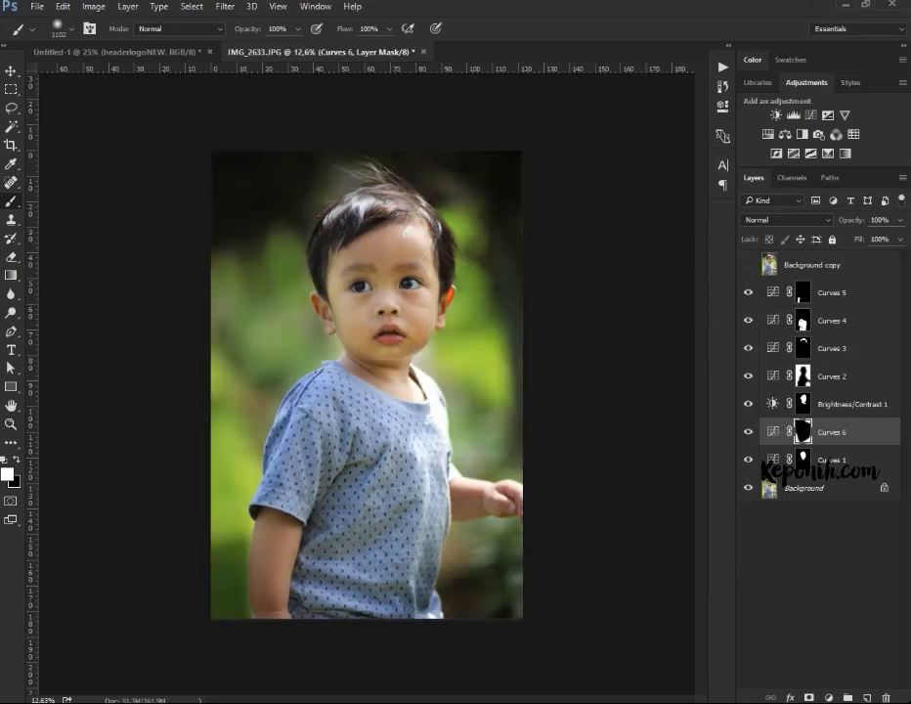
Step: Switch to the Move tool, go through the layers from Background copy down to Background, and deselect all layers
click(11, 71)
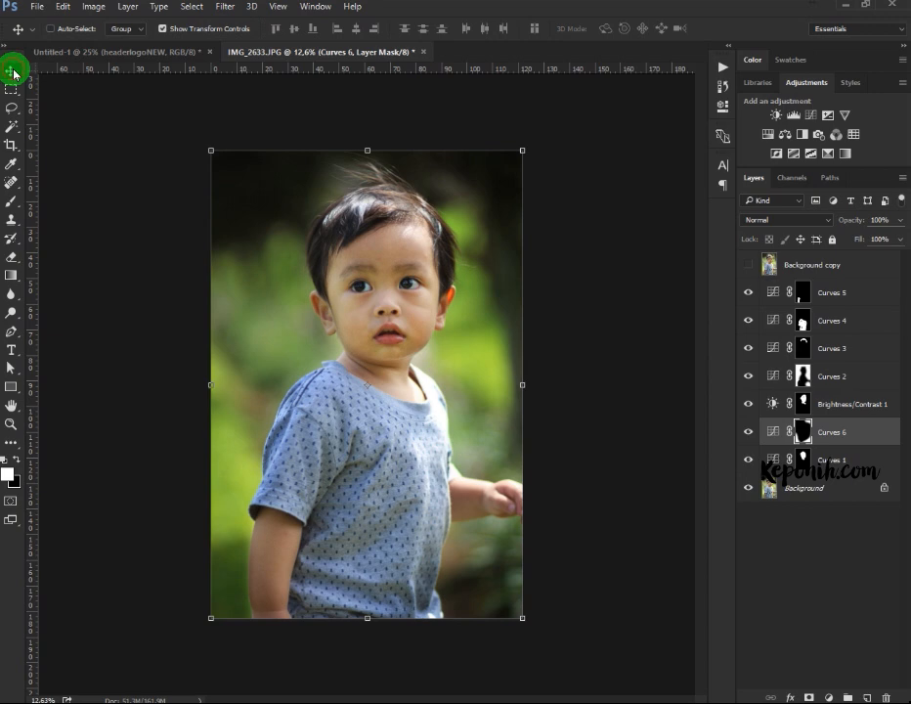
click(812, 487)
click(833, 256)
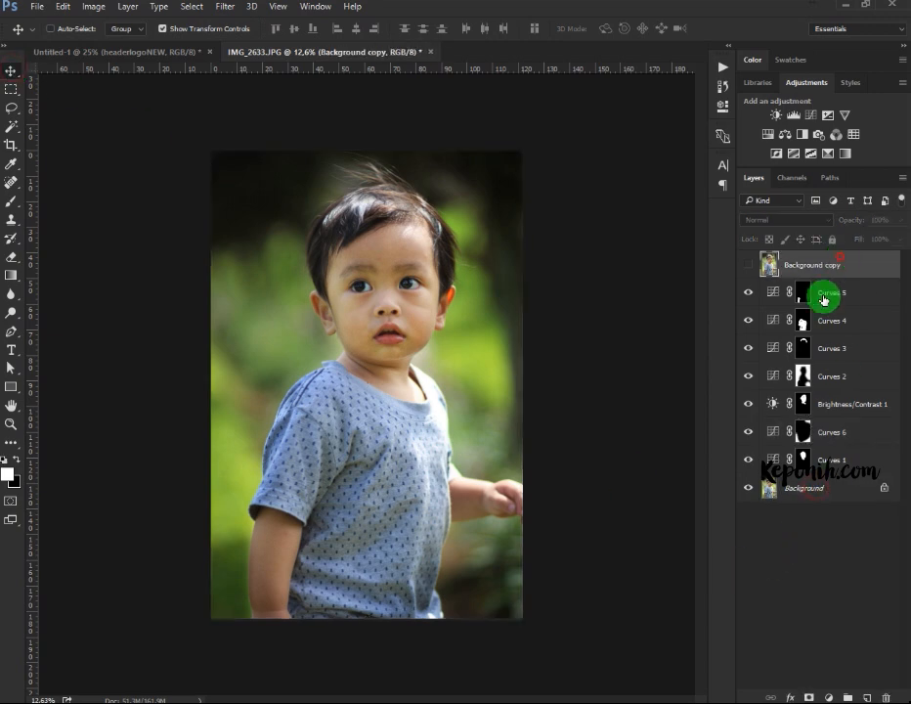
click(860, 293)
click(856, 347)
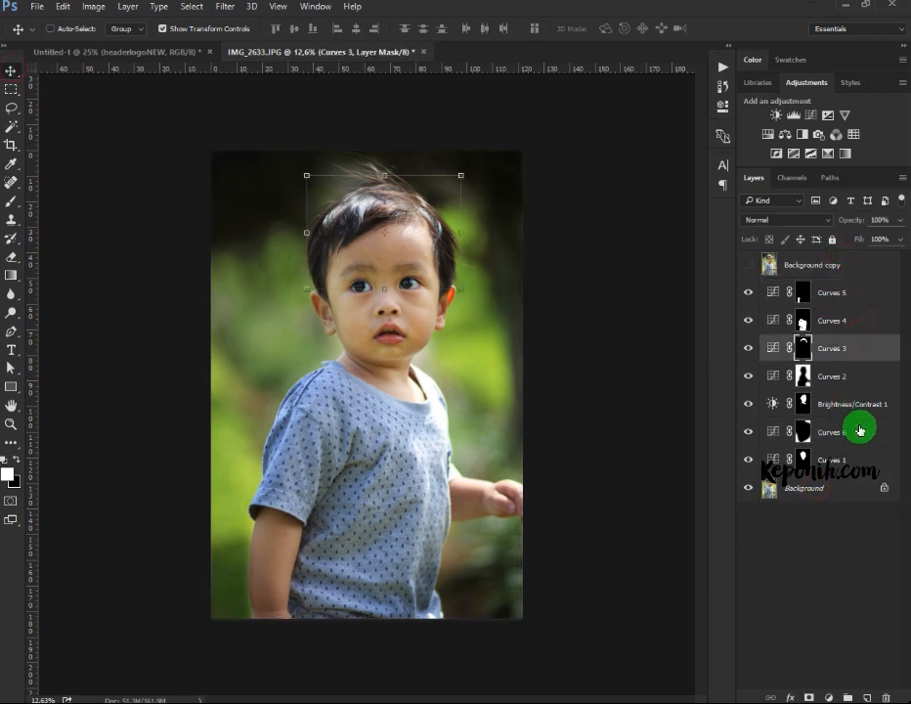
click(860, 430)
click(842, 495)
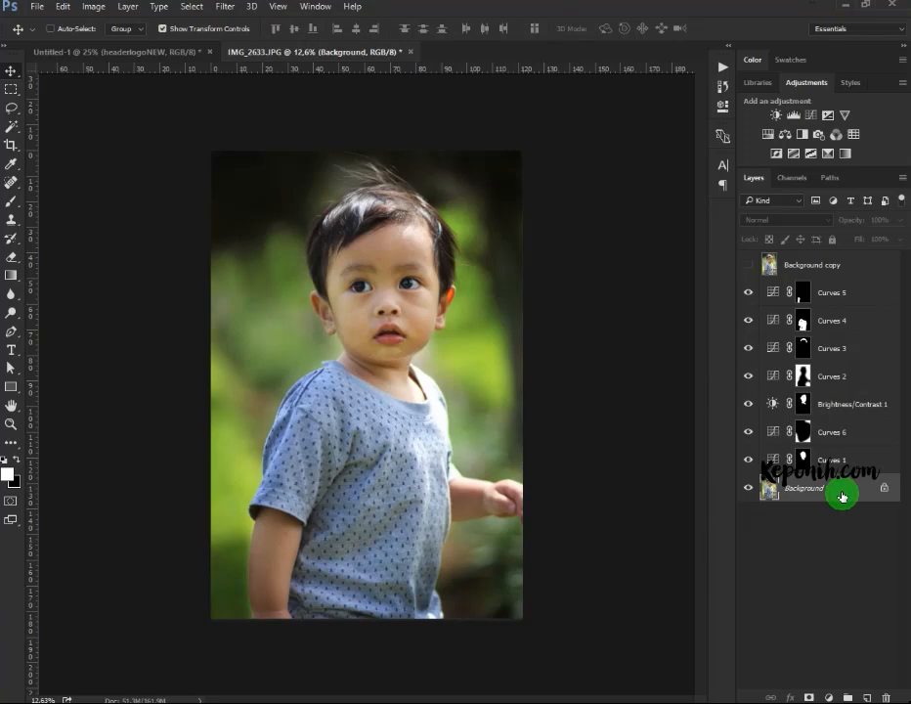
click(803, 525)
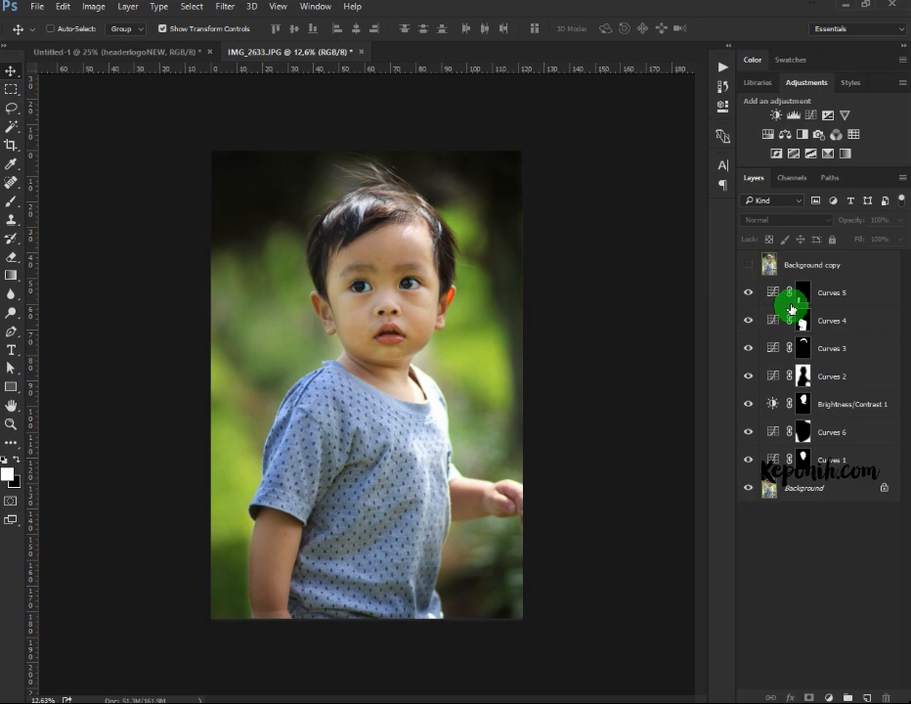